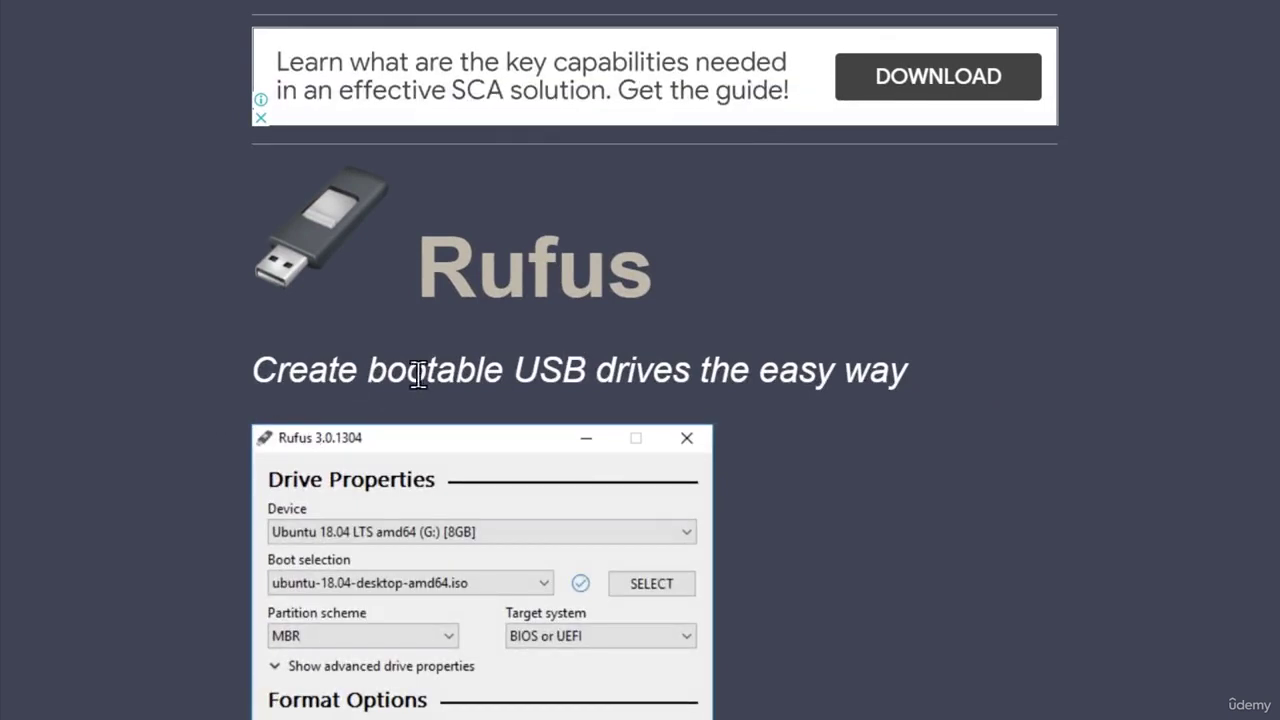
# Step: Look through the Rufus website down to its Download section
pyautogui.scroll(-5, 768, 474)
pyautogui.scroll(4, 823, 451)
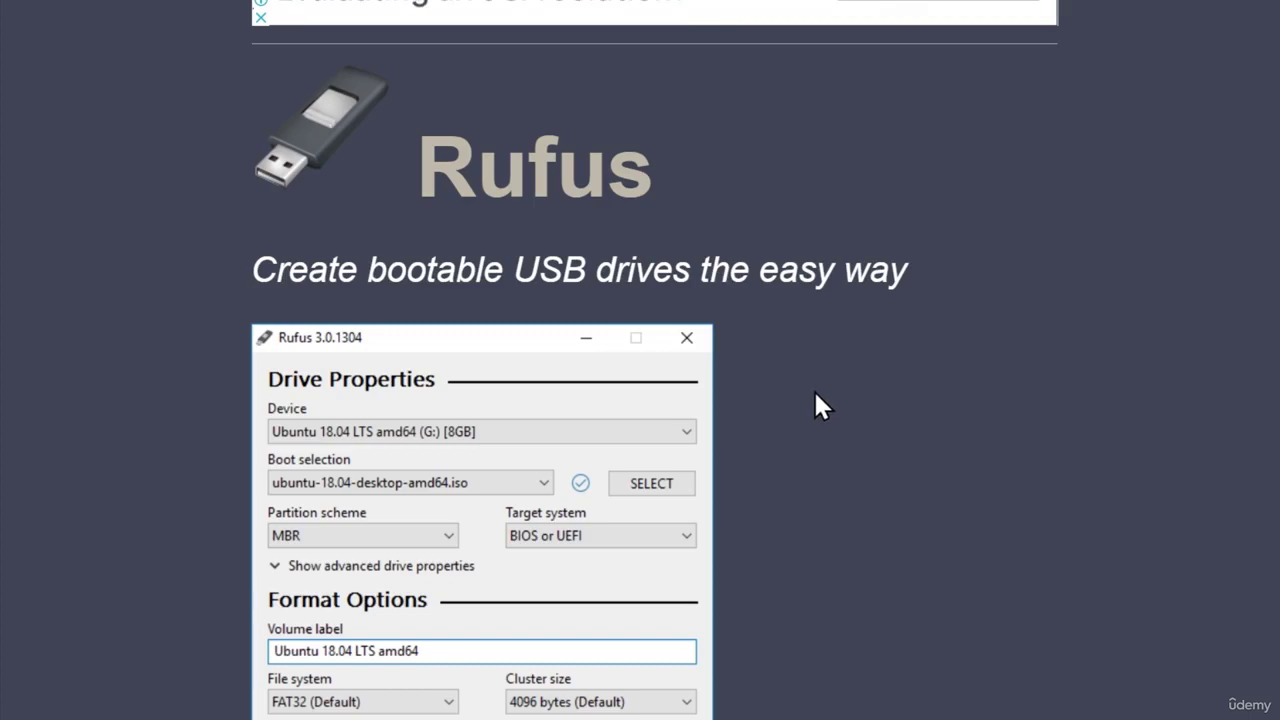
pyautogui.scroll(-5, 817, 393)
pyautogui.scroll(-8, 815, 394)
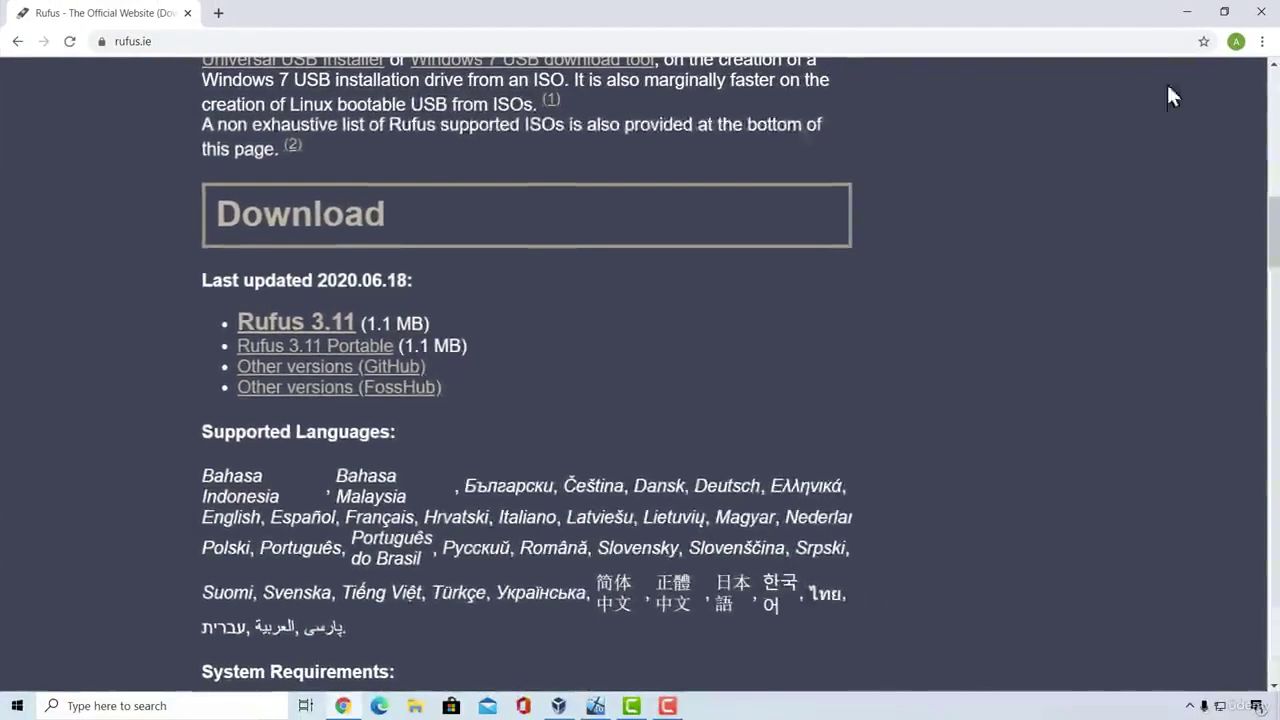
# Step: Minimize the browser, launch rufus-3.11p.exe from the desktop and allow it to make changes to the device
pyautogui.click(1190, 14)
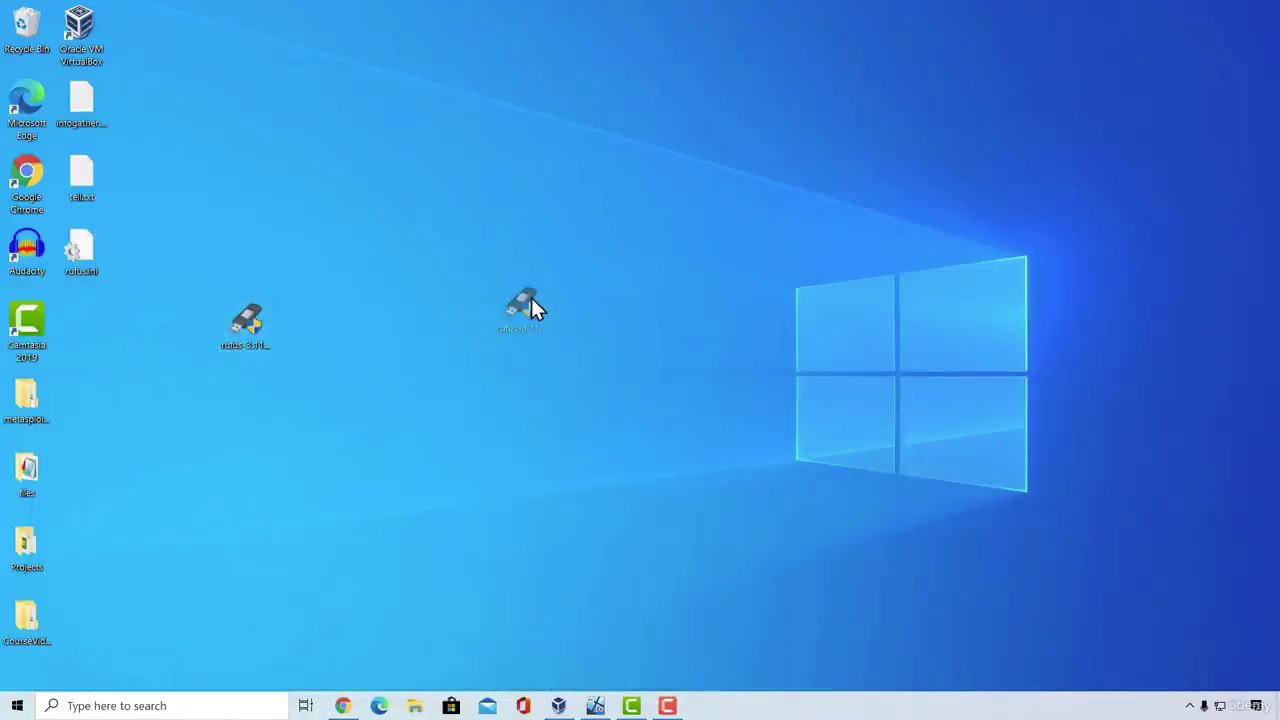
pyautogui.moveTo(531, 305); pyautogui.dragTo(532, 306)
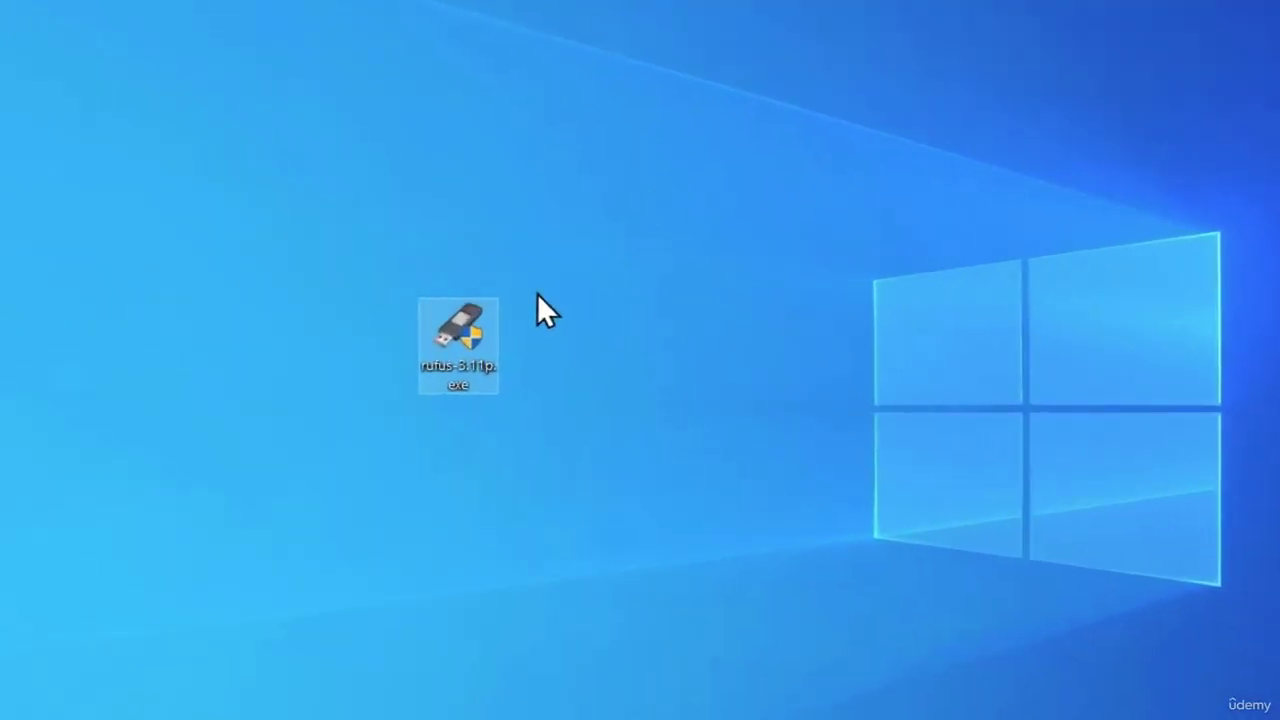
pyautogui.doubleClick(450, 328)
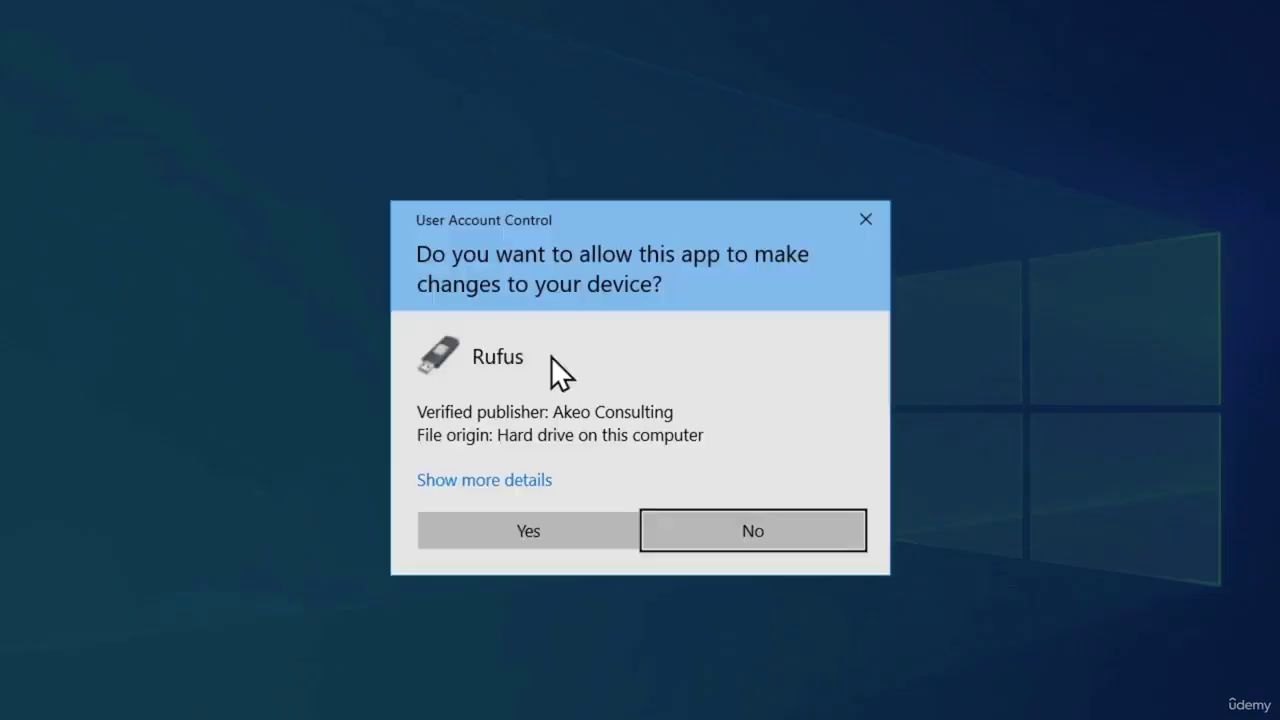
pyautogui.click(509, 533)
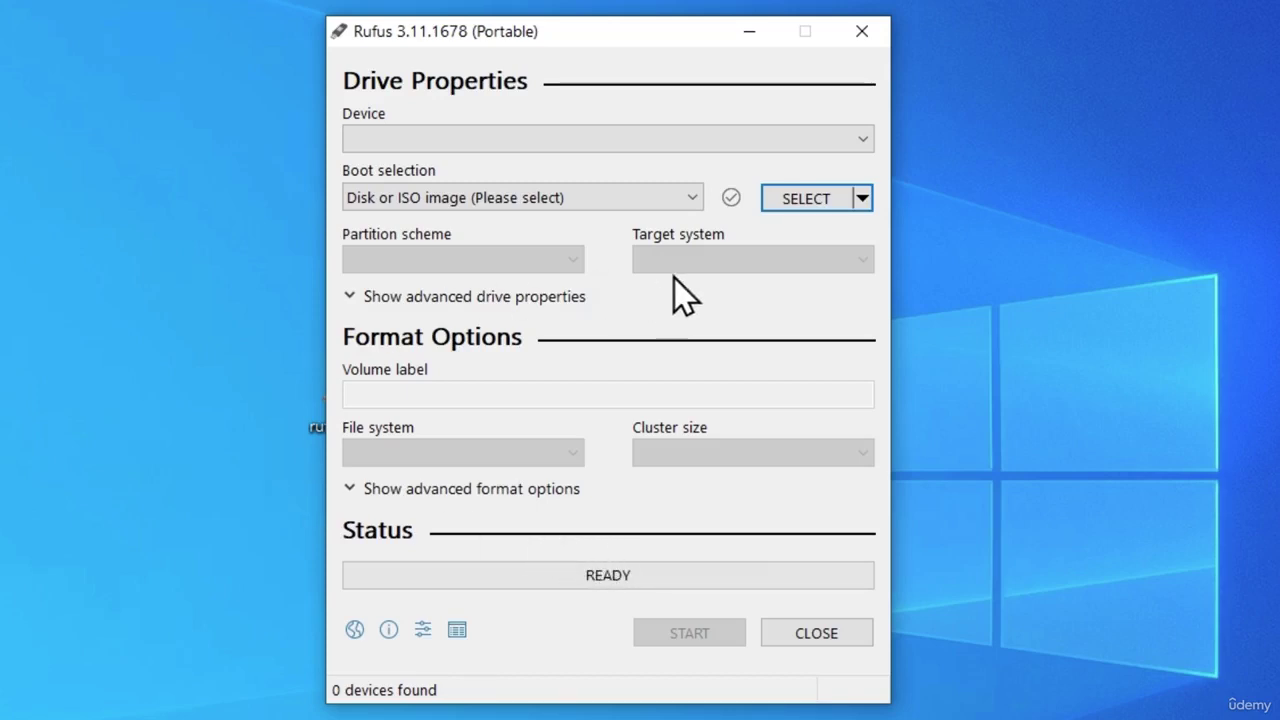
# Step: Examine the boot image source options and the update policy and settings, leaving them as they are
pyautogui.click(862, 198)
pyautogui.click(862, 198)
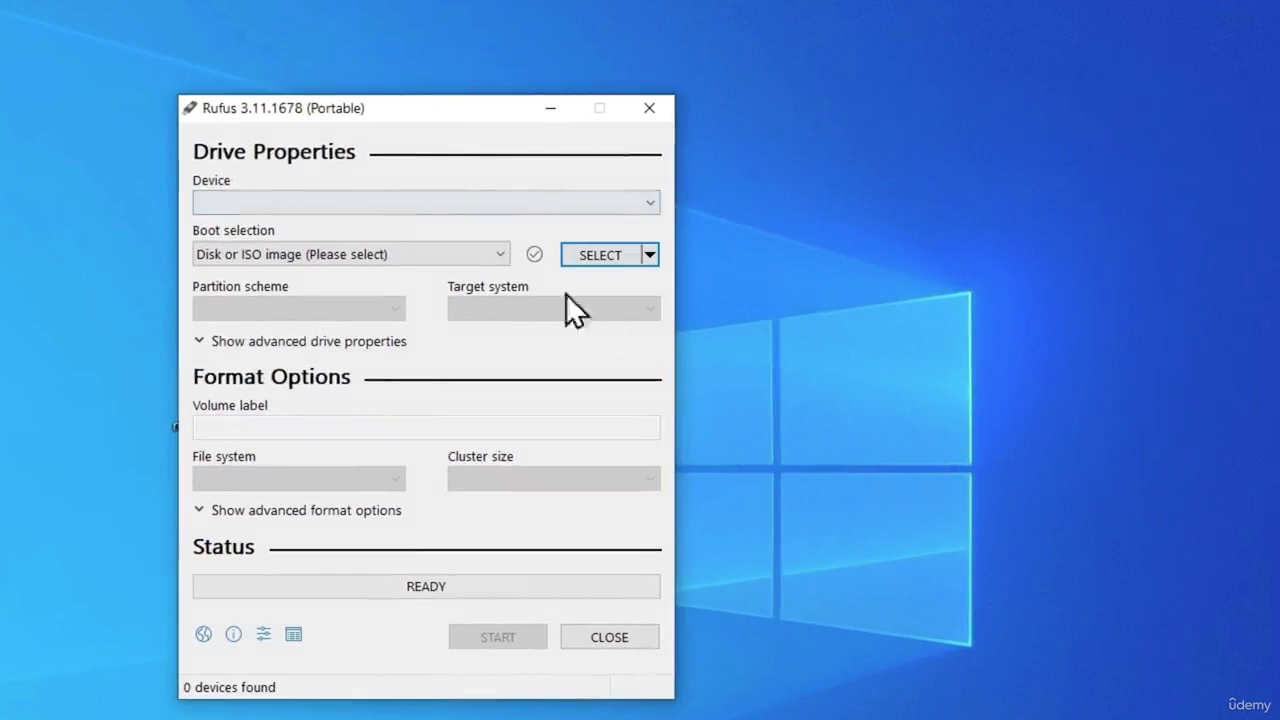
pyautogui.moveTo(437, 97); pyautogui.dragTo(694, 82)
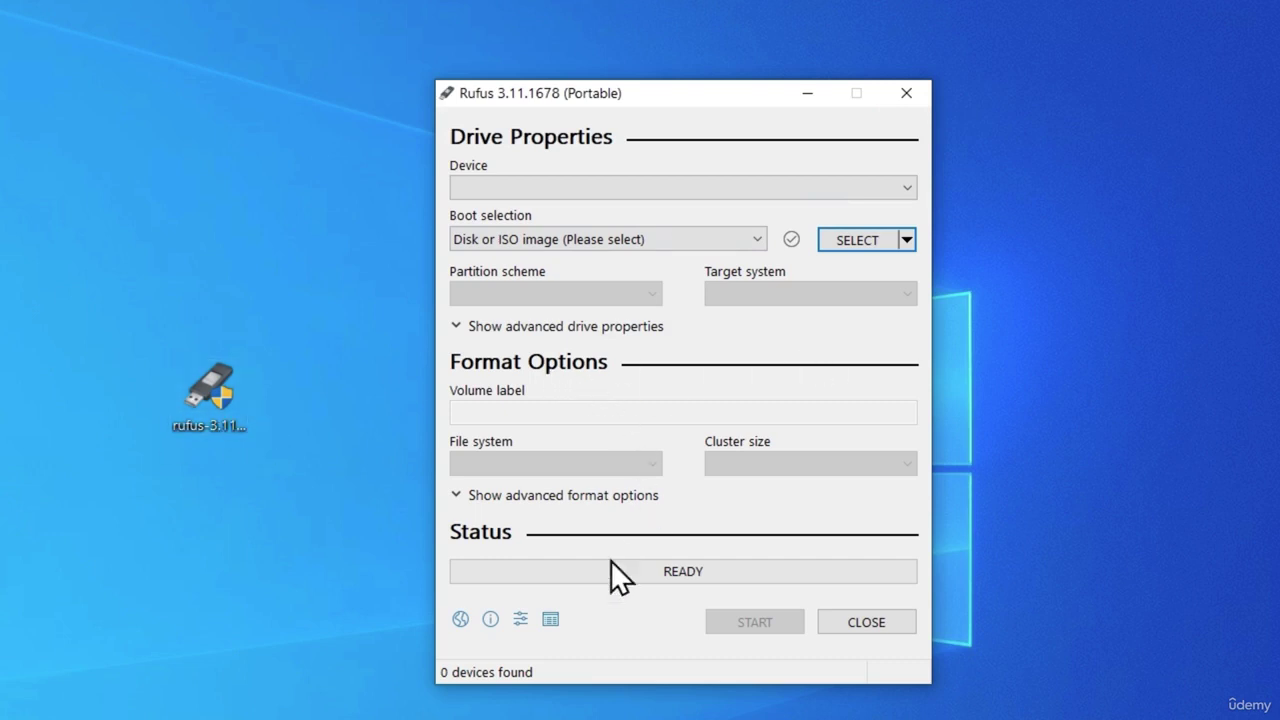
pyautogui.click(519, 622)
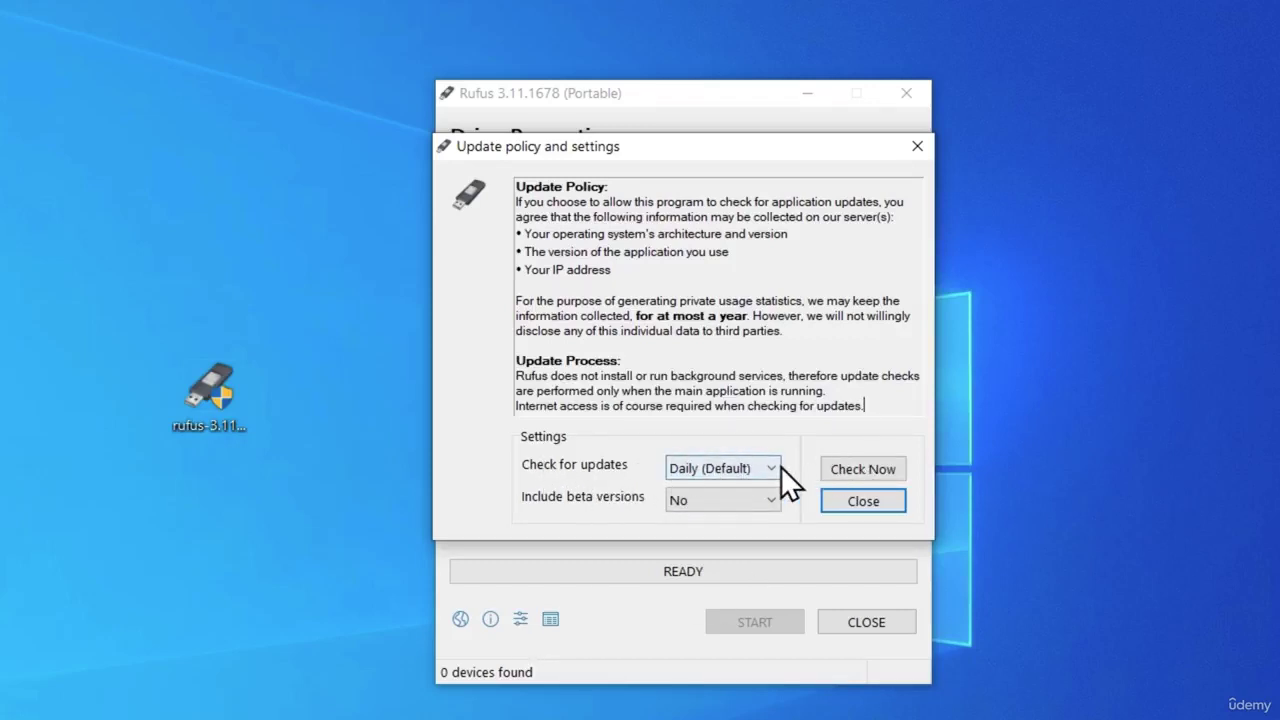
pyautogui.click(850, 505)
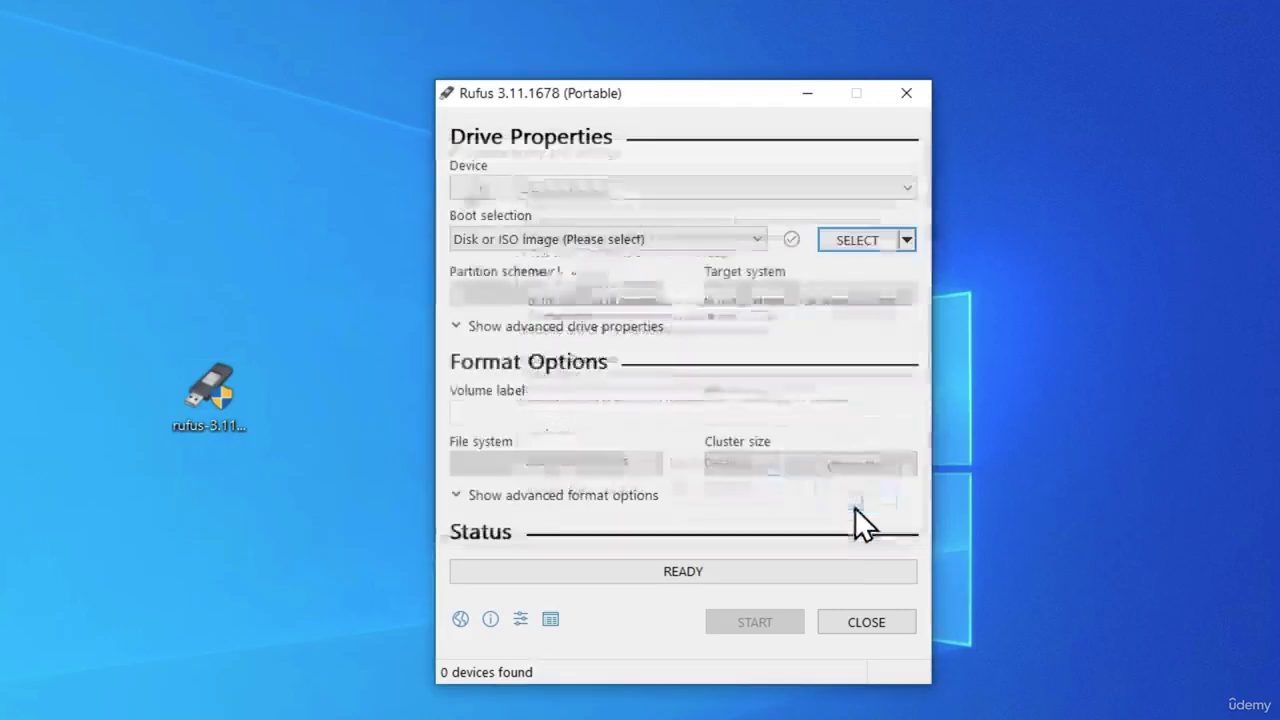
# Step: Switch the boot image source to DOWNLOAD and start the ISO download script
pyautogui.click(908, 241)
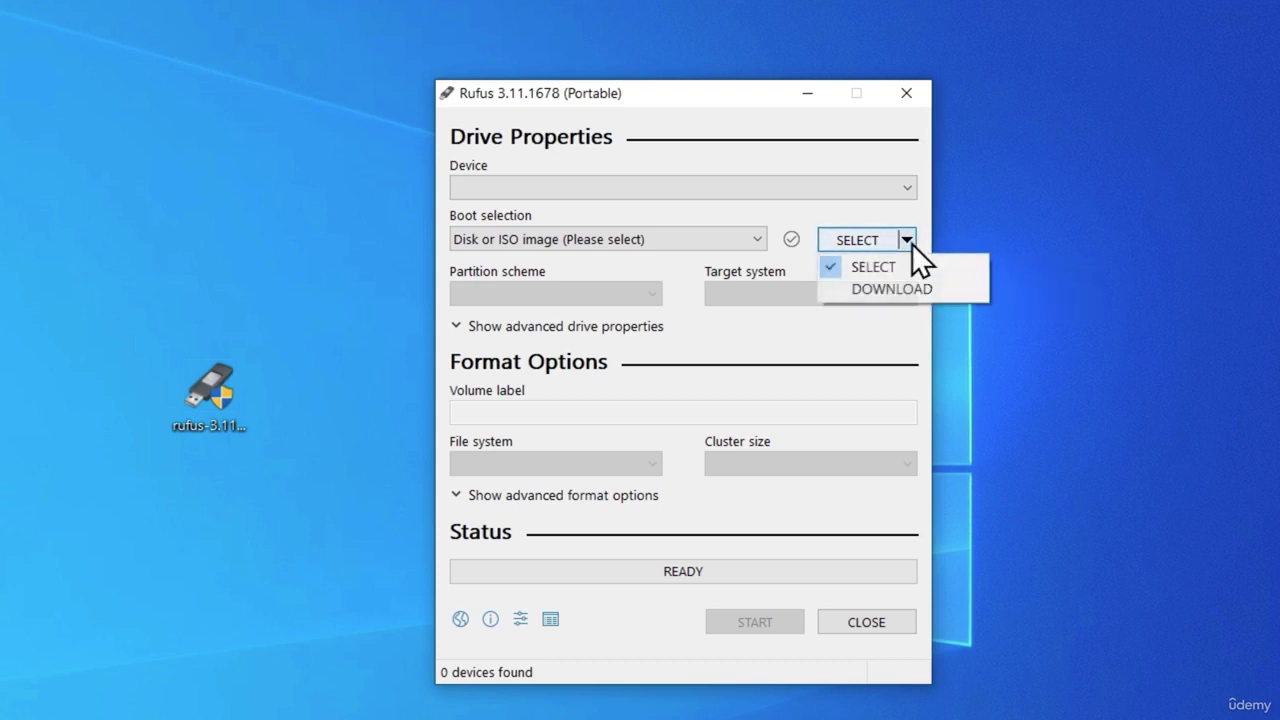
pyautogui.click(877, 289)
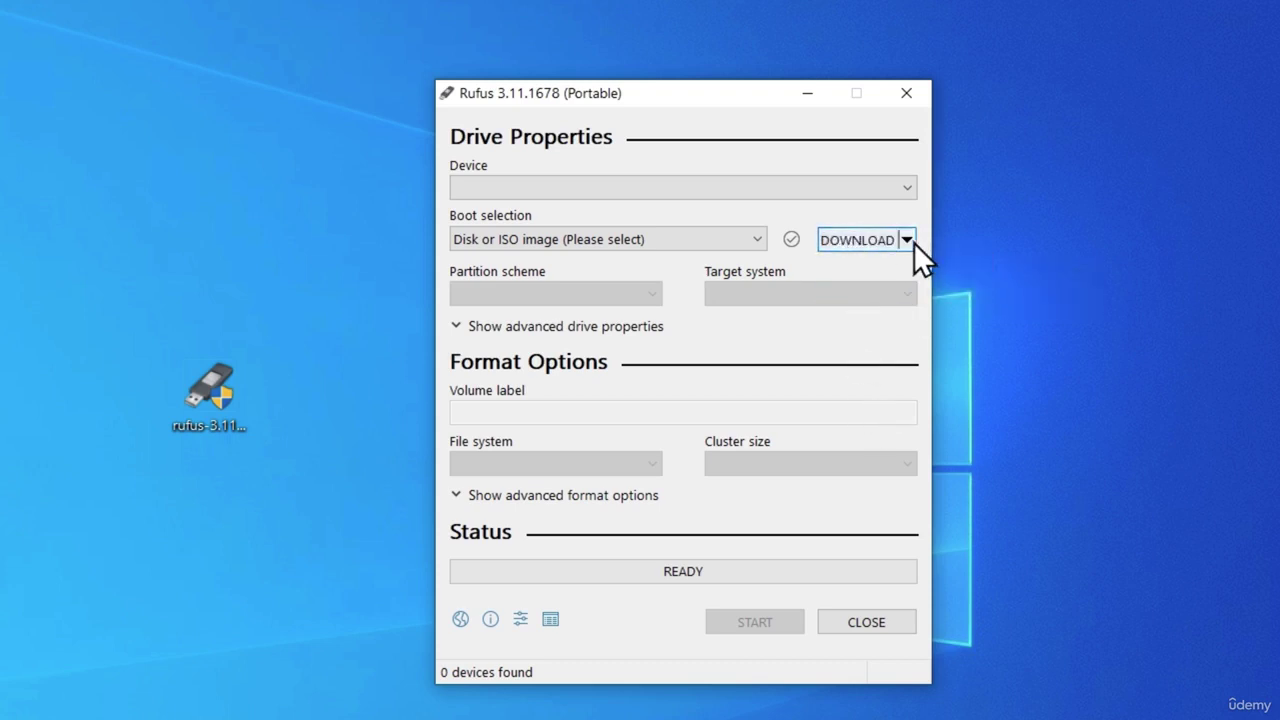
pyautogui.click(855, 240)
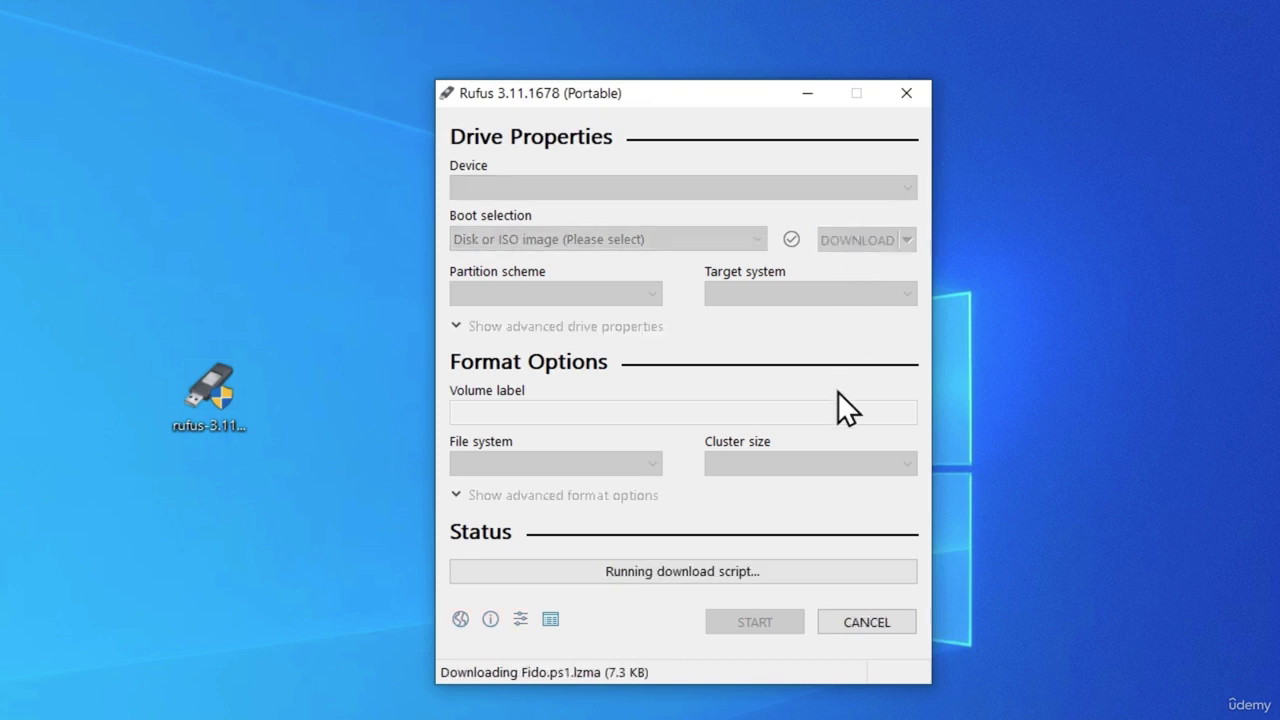
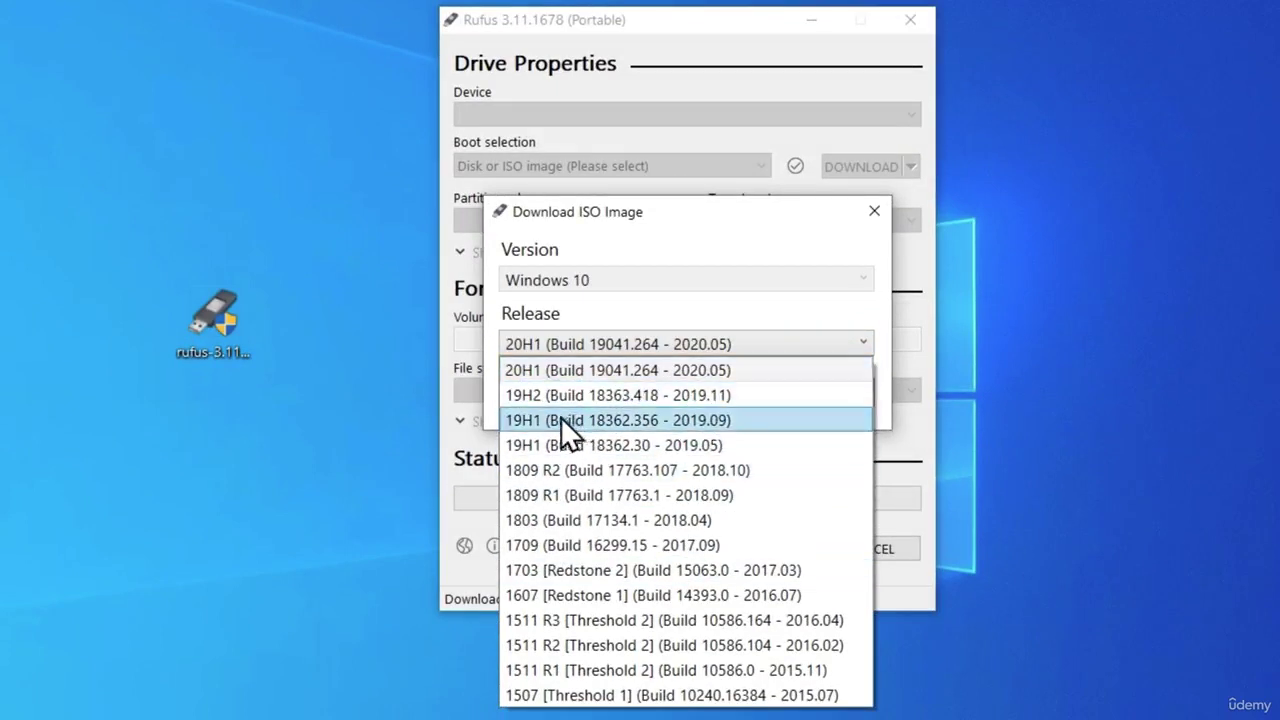
# Step: Choose release 19H1 (Build 18362.356 - 2019.09) of Windows 10 for the ISO download and continue
pyautogui.press('Up')
pyautogui.press('Up')
pyautogui.press('Up')
pyautogui.press('Up')
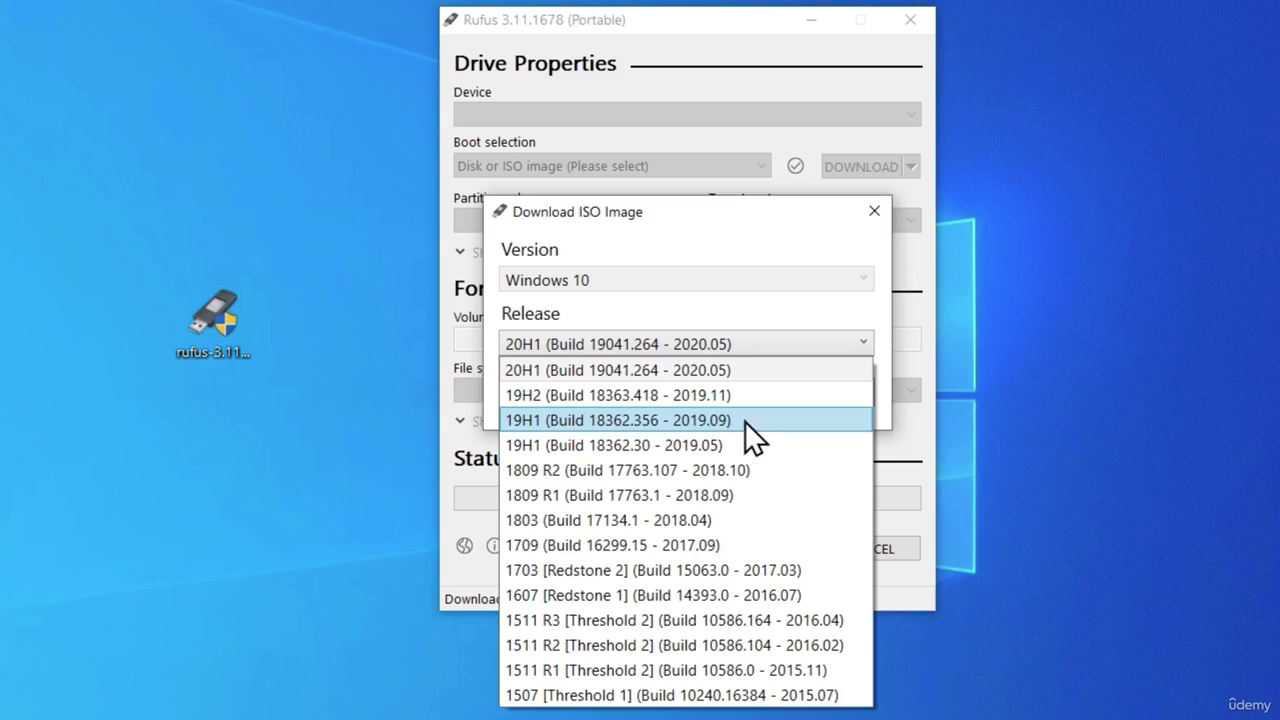
pyautogui.click(538, 421)
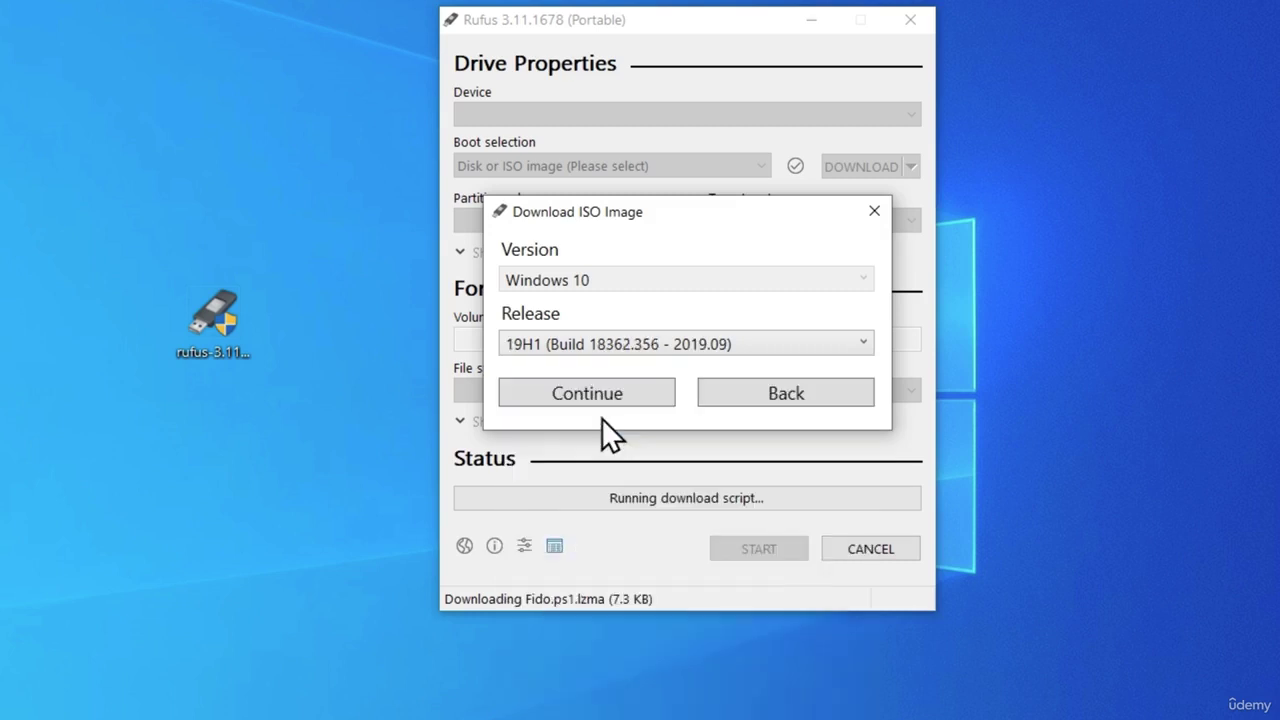
pyautogui.click(540, 392)
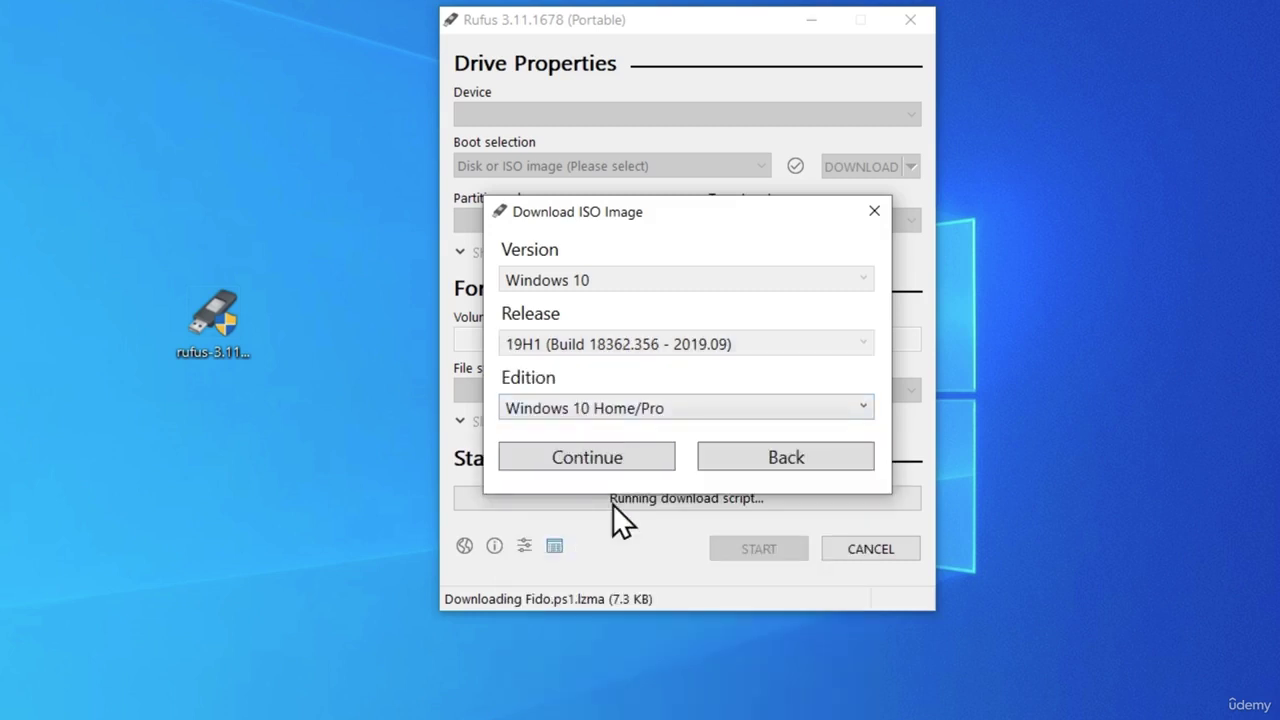
# Step: Choose the Windows 10 Home/Pro edition in English International for the ISO image
pyautogui.click(647, 402)
pyautogui.click(610, 431)
pyautogui.click(600, 455)
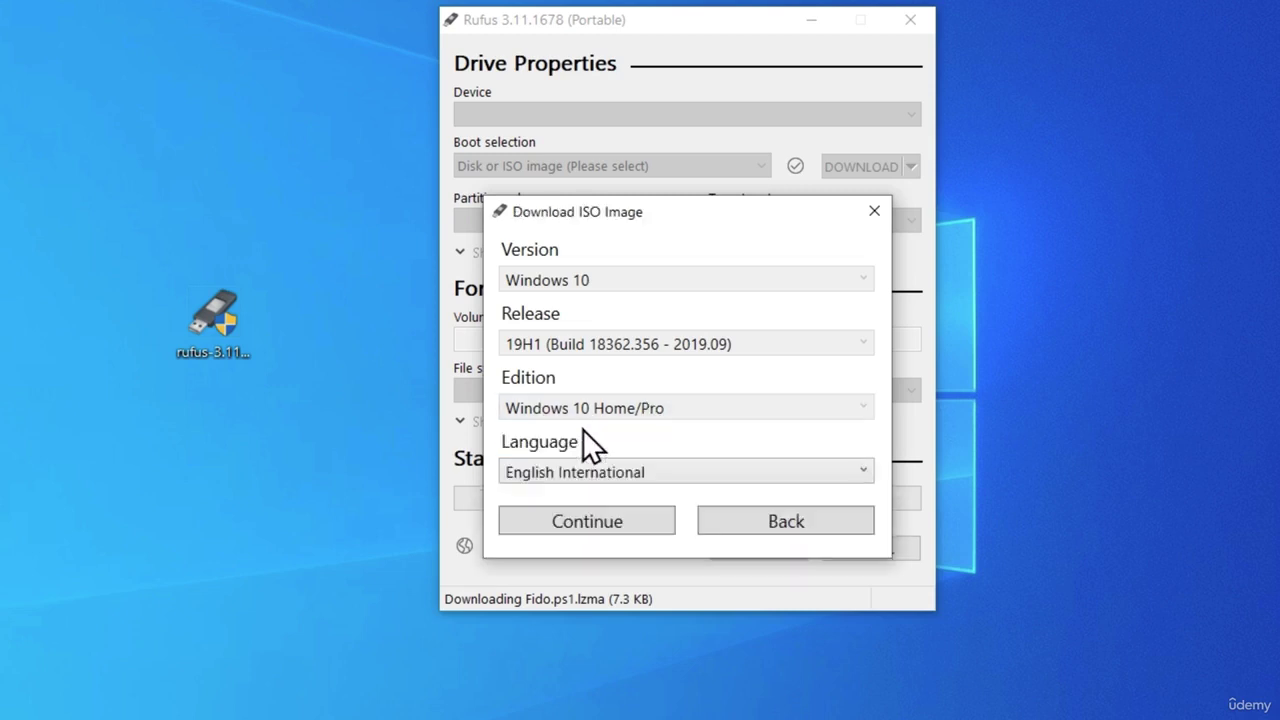
pyautogui.click(582, 526)
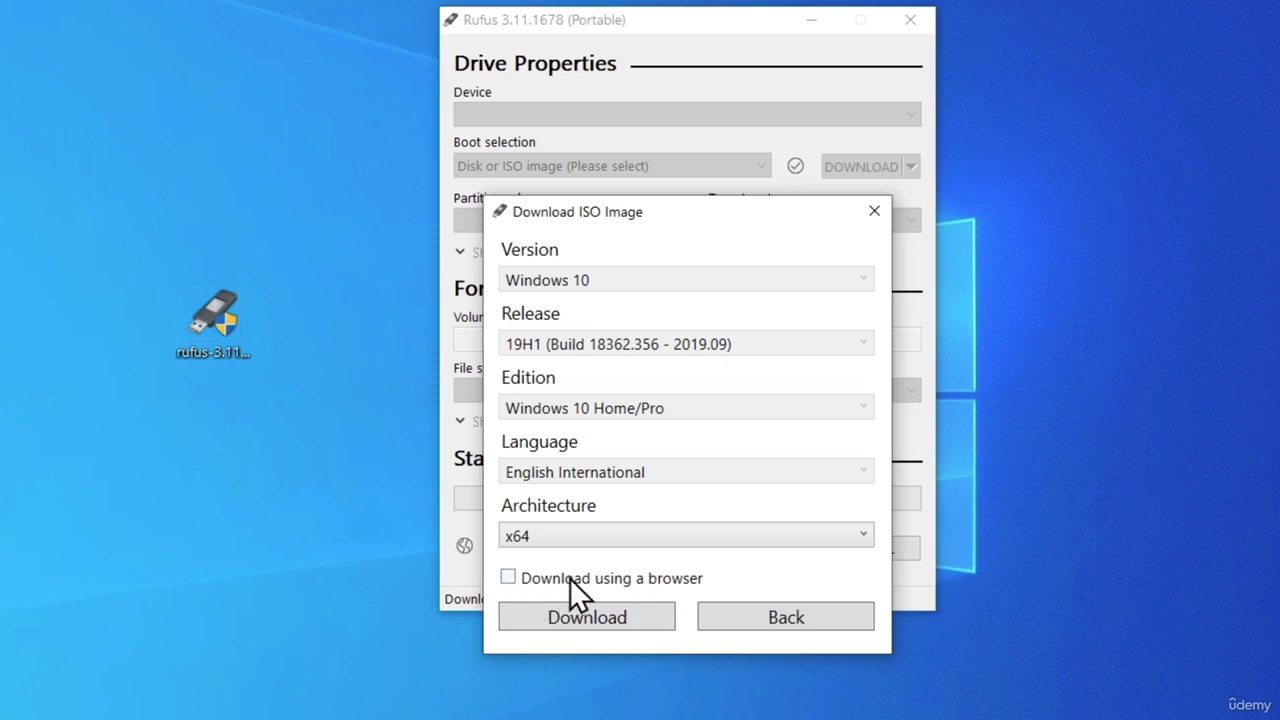
# Step: Request the x64 ISO download without using a browser, cancel saving the file and close Rufus
pyautogui.click(604, 626)
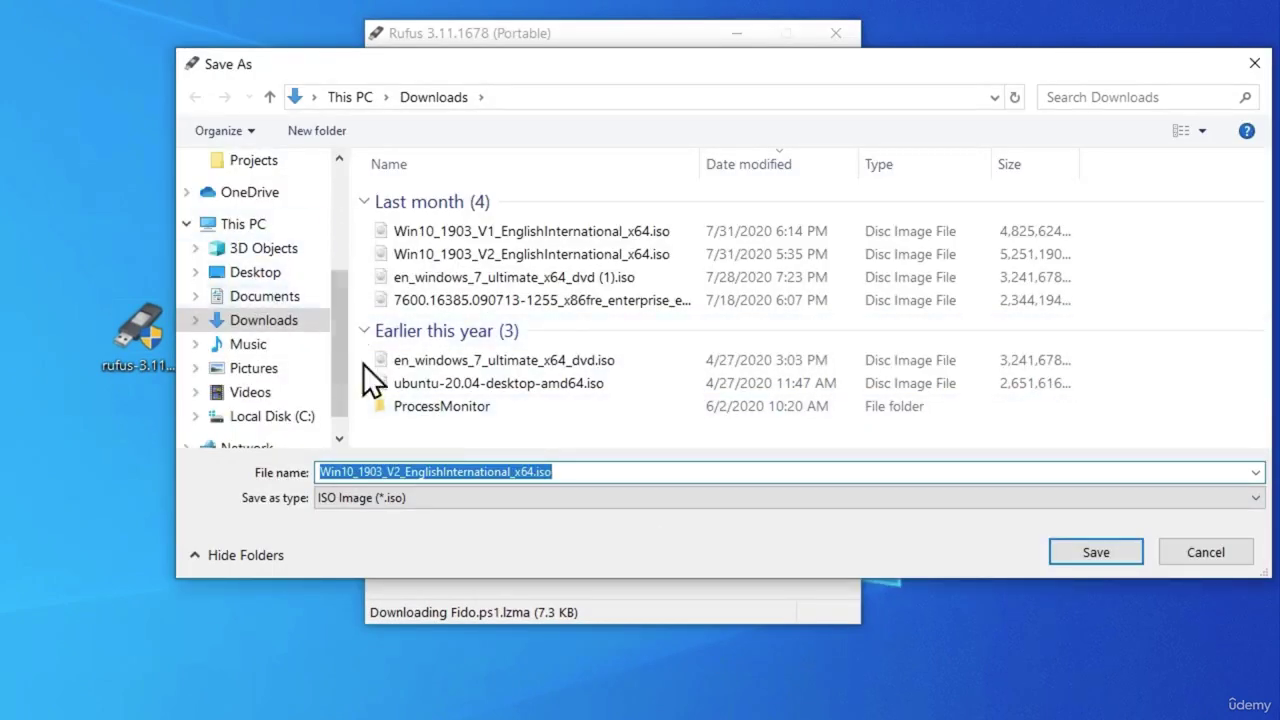
pyautogui.click(1205, 553)
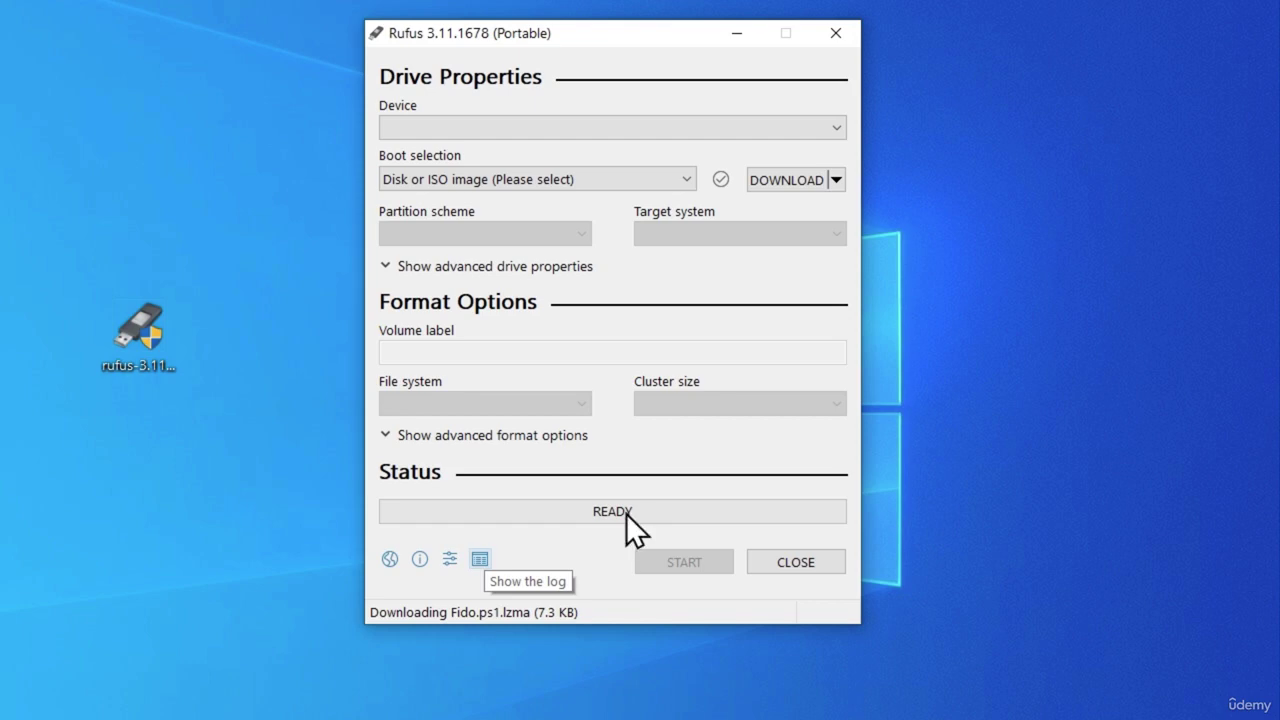
pyautogui.click(786, 568)
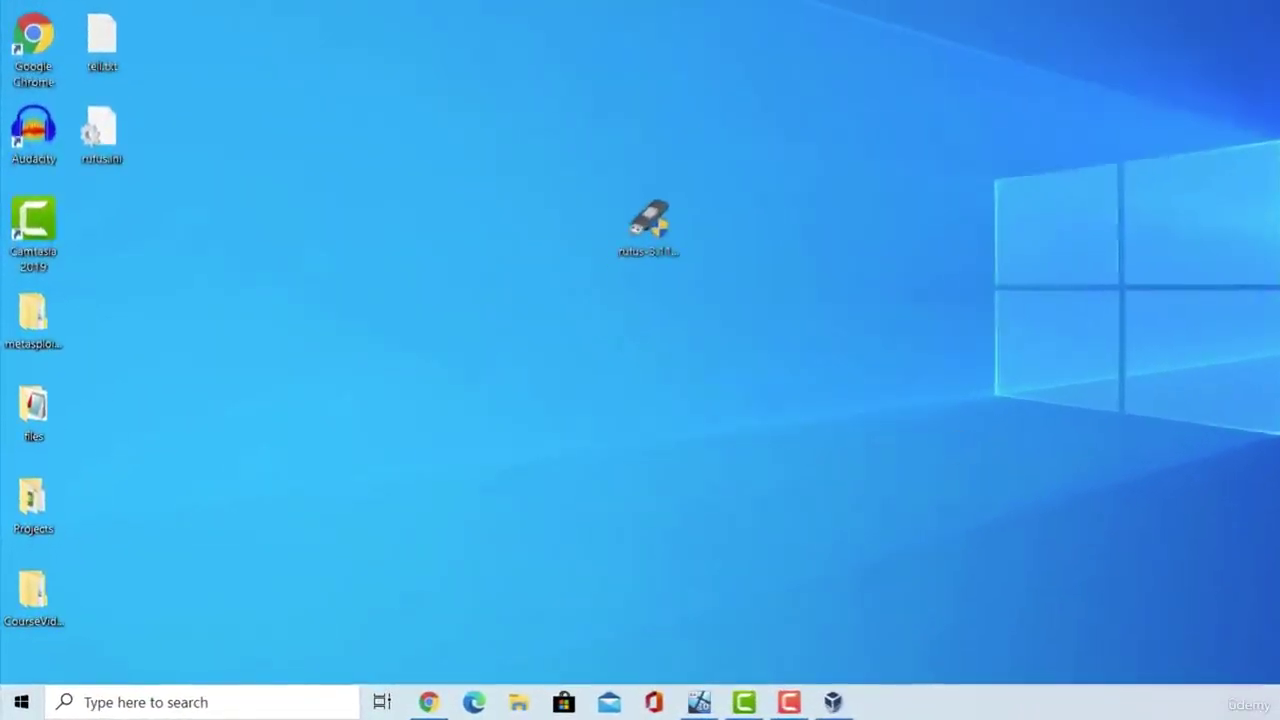
# Step: Switch to VirtualBox and start a new virtual machine named Window 10, with type Microsoft Windows and version Windows 10 (64-bit)
pyautogui.click(723, 704)
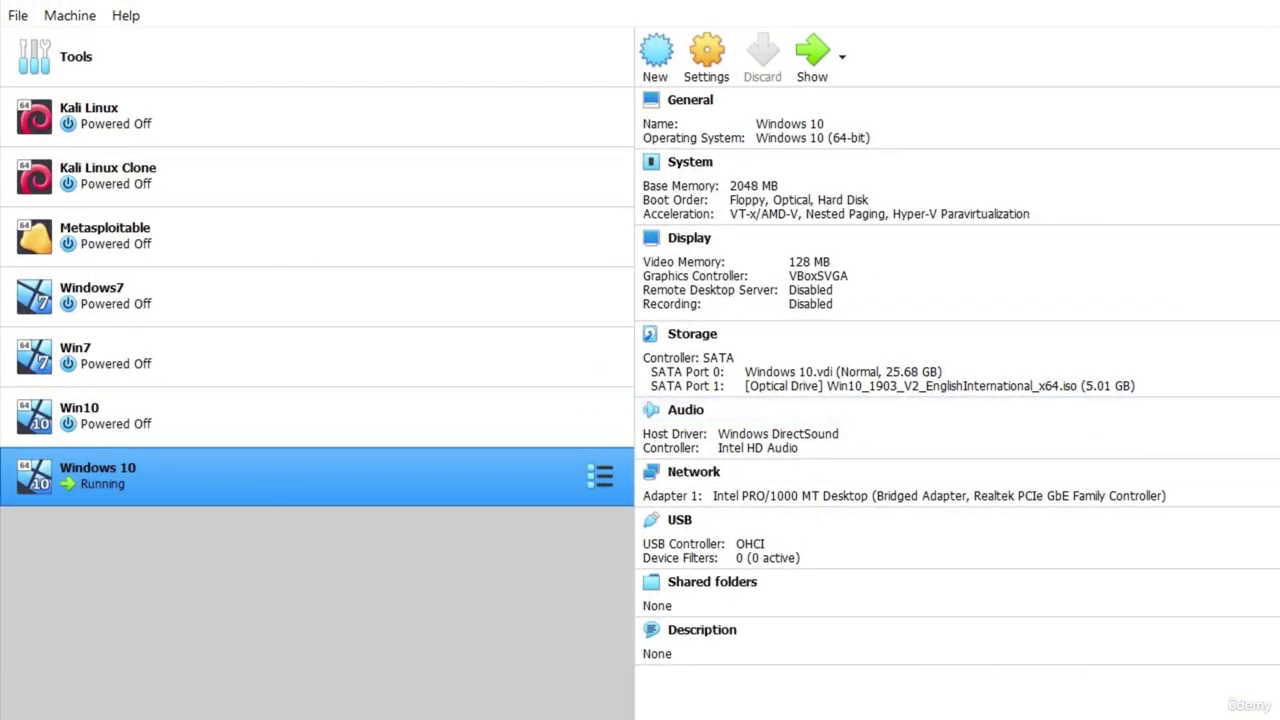
pyautogui.click(655, 55)
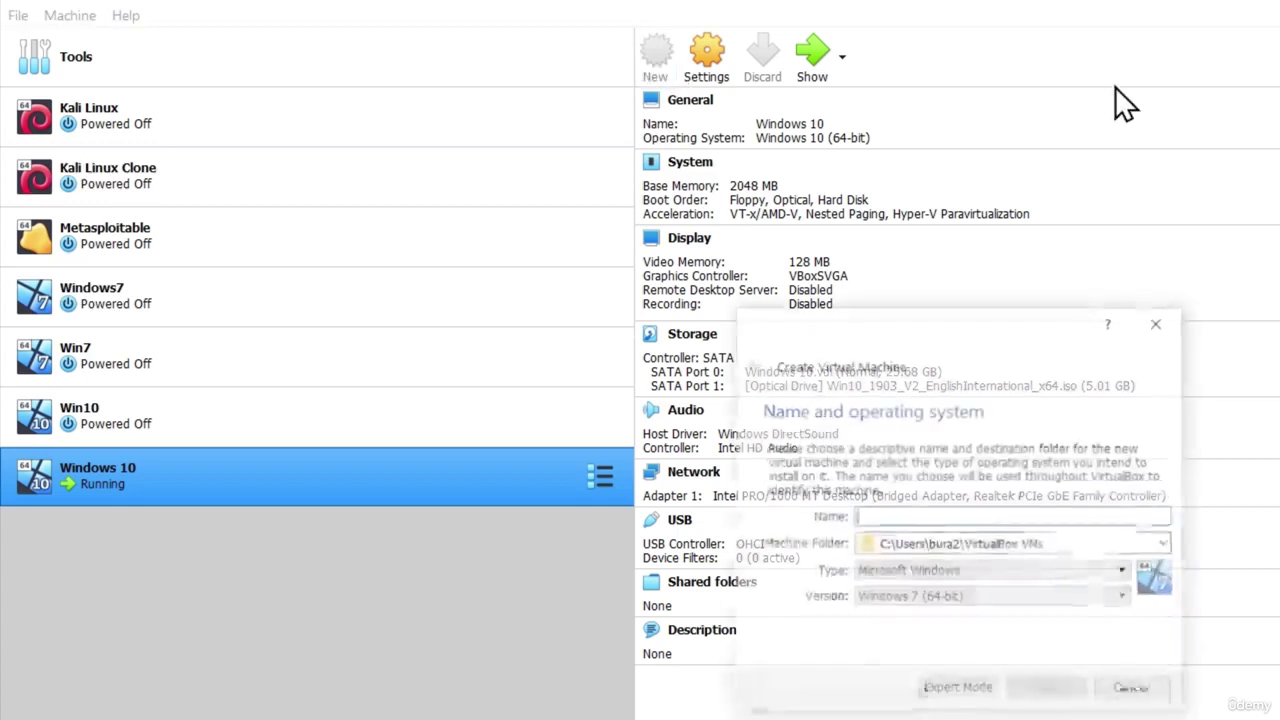
pyautogui.write('Window')
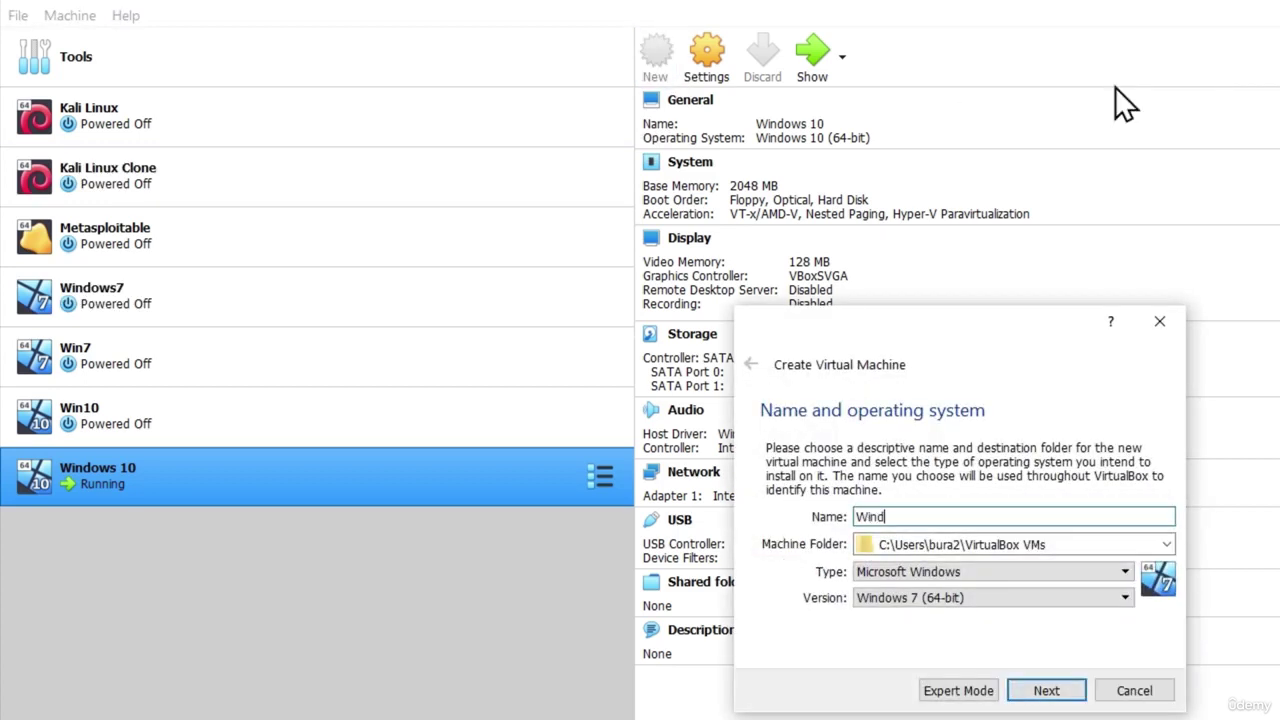
pyautogui.press('BackSpace')
pyautogui.write('ow 10')
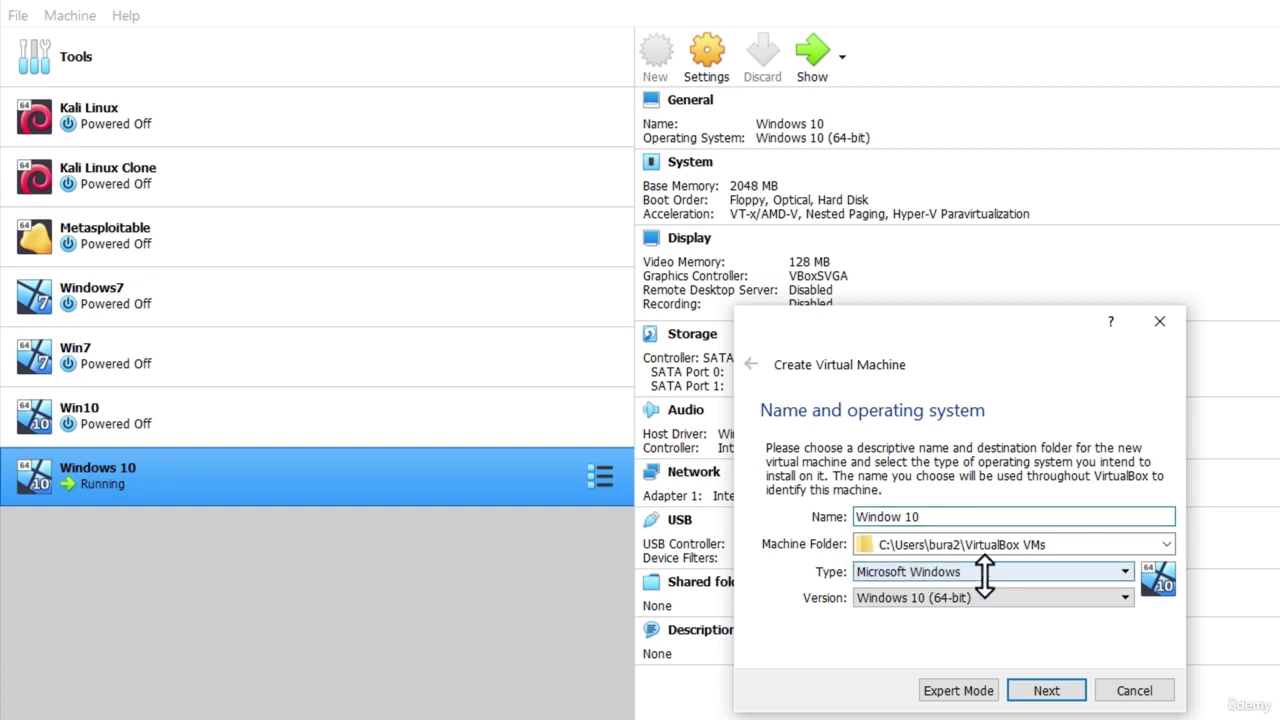
pyautogui.click(1046, 690)
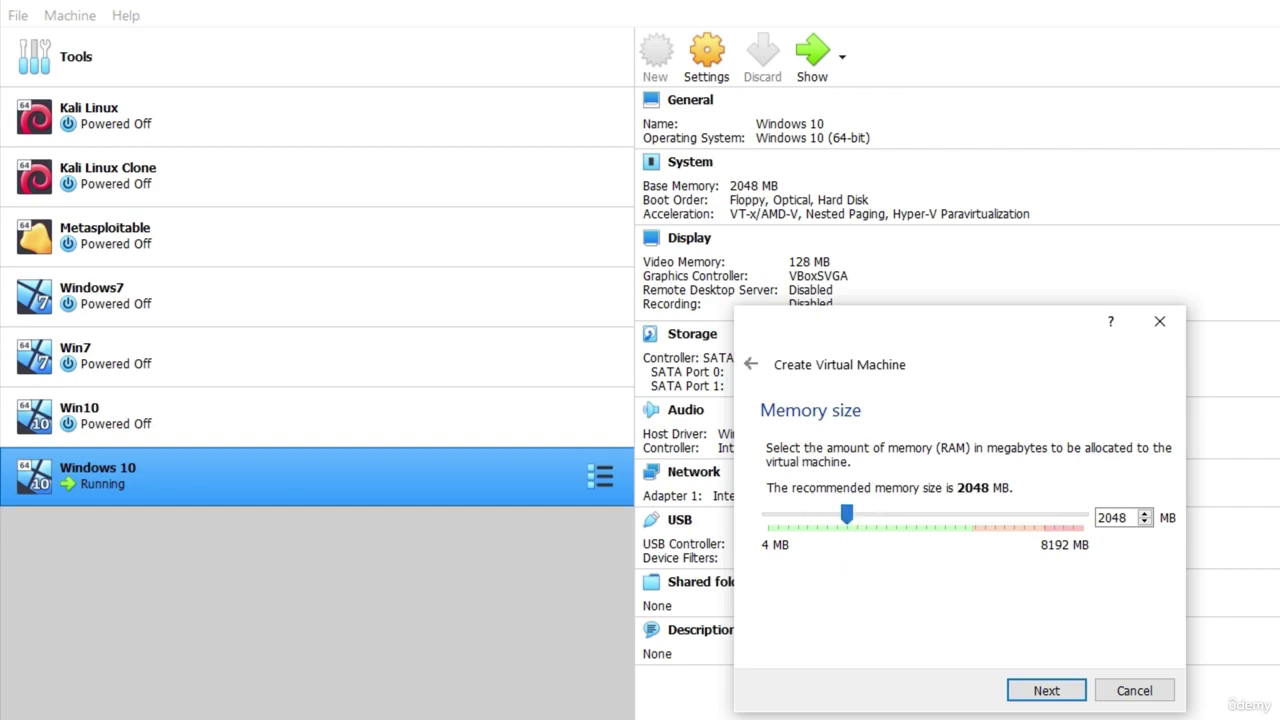
# Step: Give the virtual machine 2048 MB of memory and create a 25.68 GB VDI virtual hard disk for it
pyautogui.click(1068, 692)
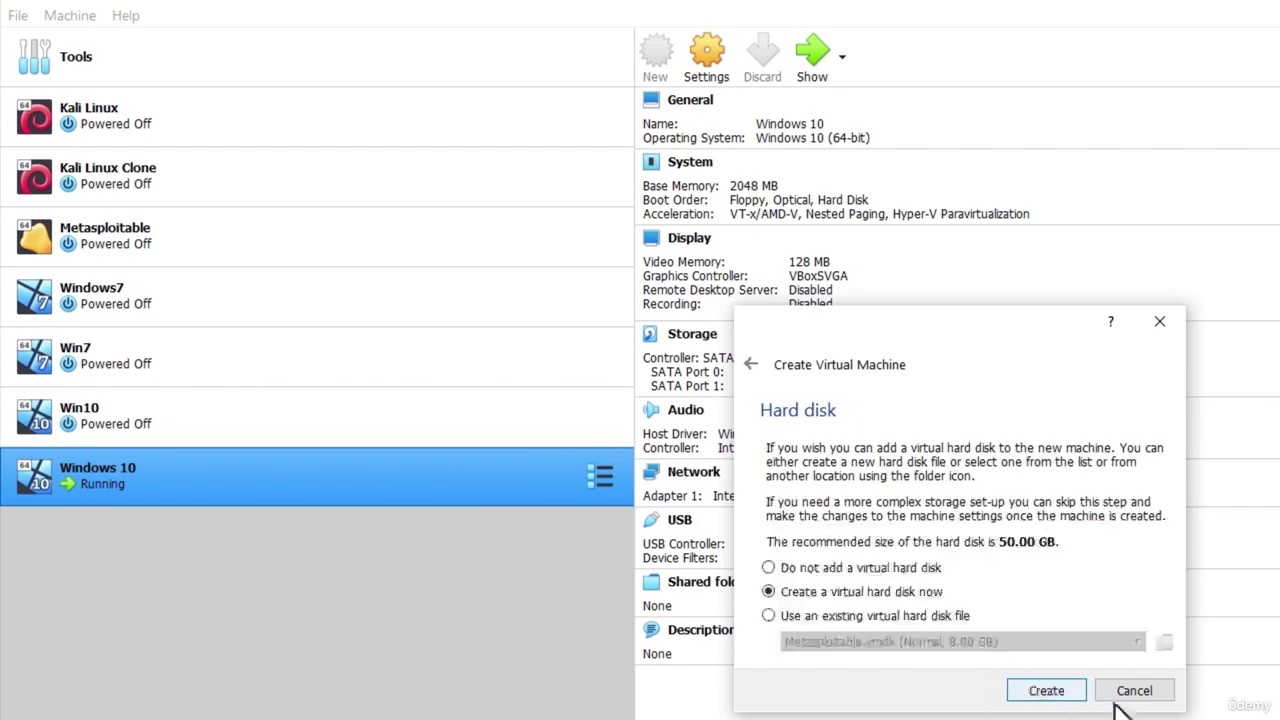
pyautogui.click(1066, 692)
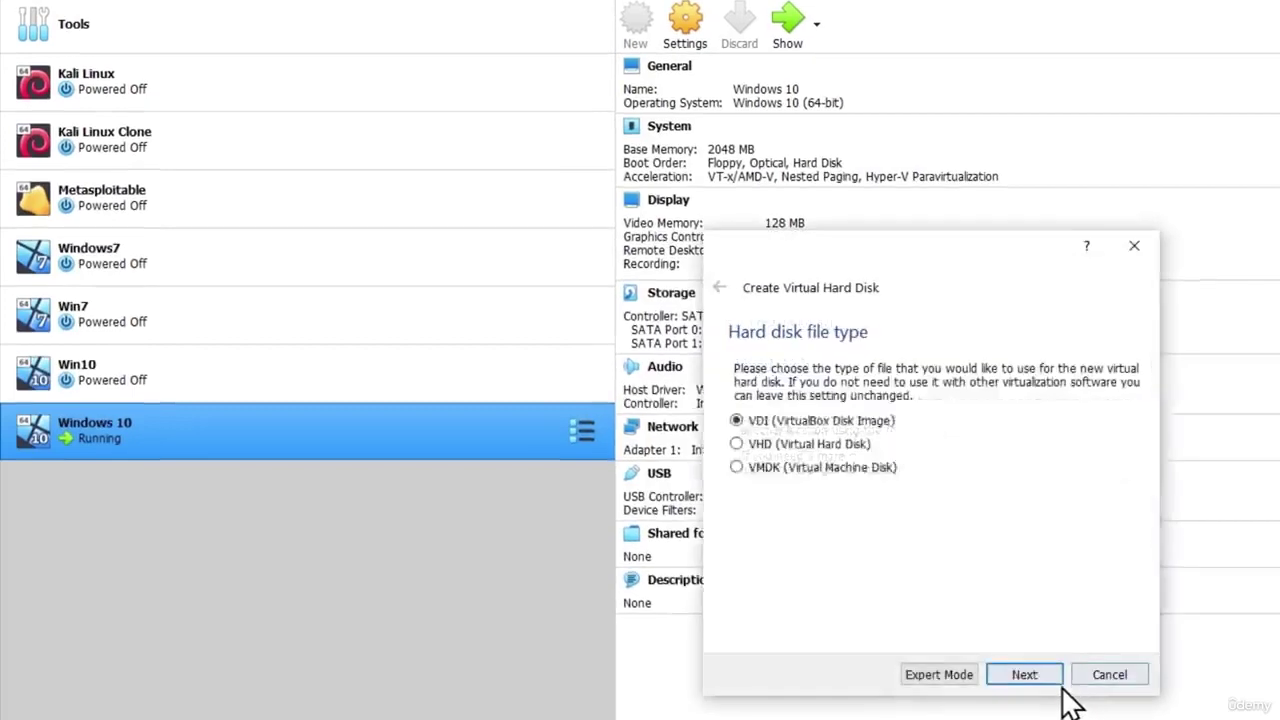
pyautogui.click(1035, 675)
pyautogui.click(1005, 676)
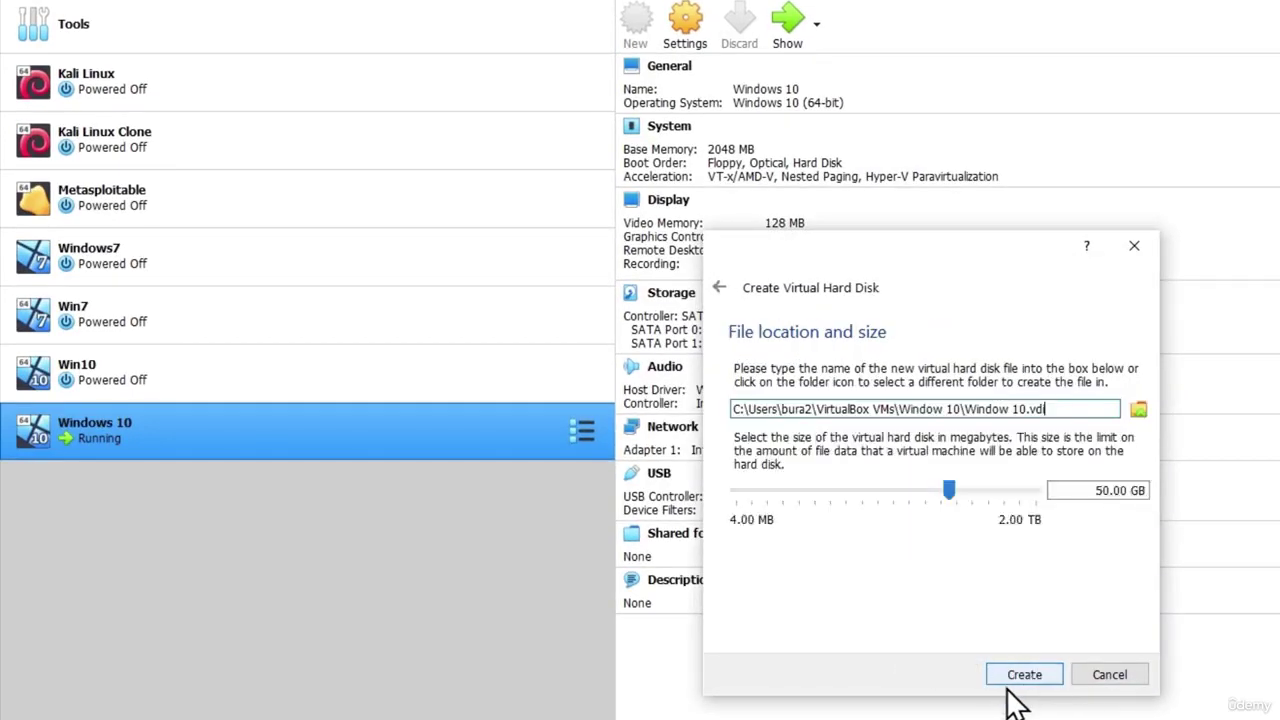
pyautogui.moveTo(949, 488)
pyautogui.mouseDown()
pyautogui.moveTo(782, 486)
pyautogui.moveTo(957, 498)
pyautogui.moveTo(938, 498)
pyautogui.mouseUp()
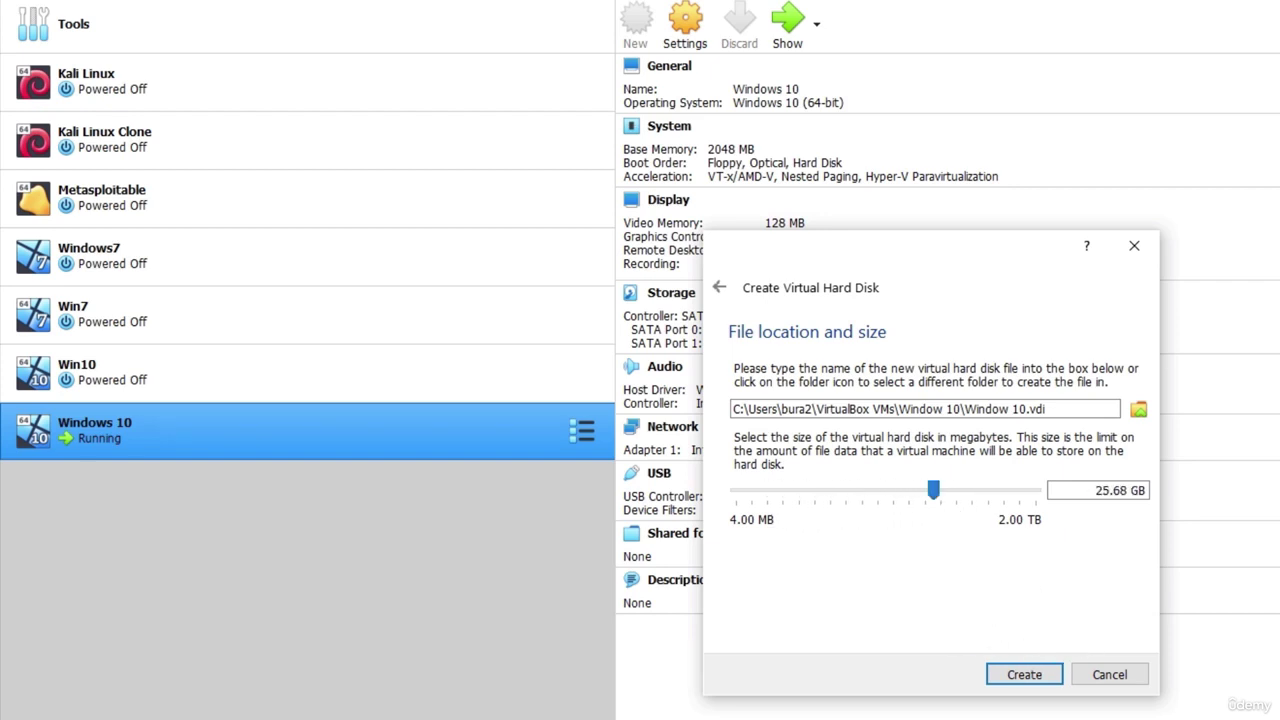
pyautogui.click(1028, 678)
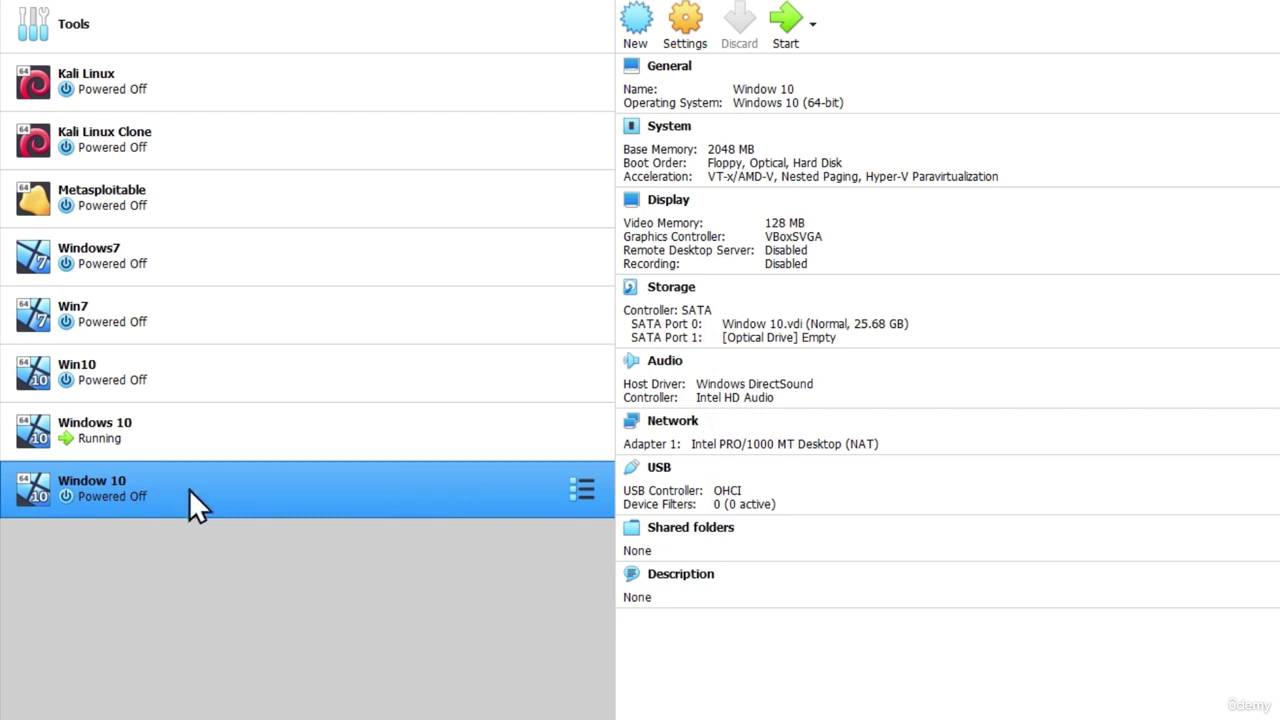
# Step: Remove the empty optical drive from the SATA controller in the Window 10 machine's storage settings
pyautogui.click(686, 28)
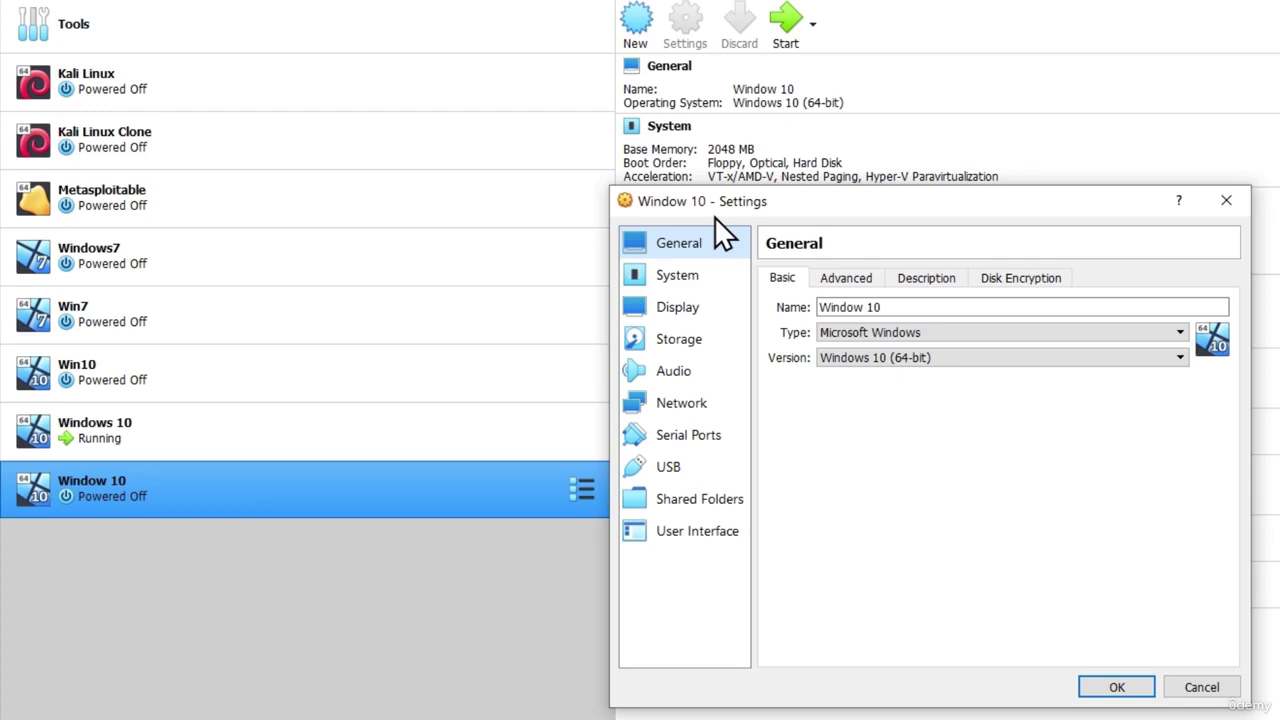
pyautogui.click(680, 343)
pyautogui.click(815, 349)
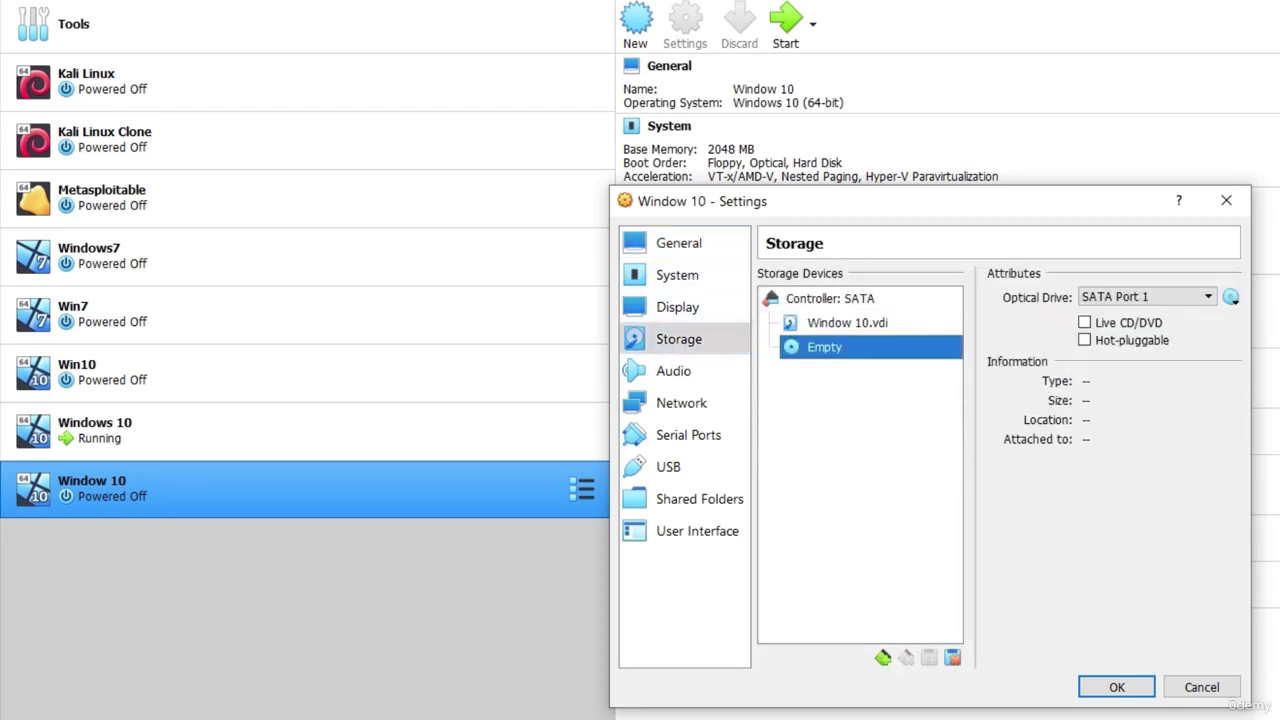
pyautogui.rightClick(806, 347)
pyautogui.click(880, 362)
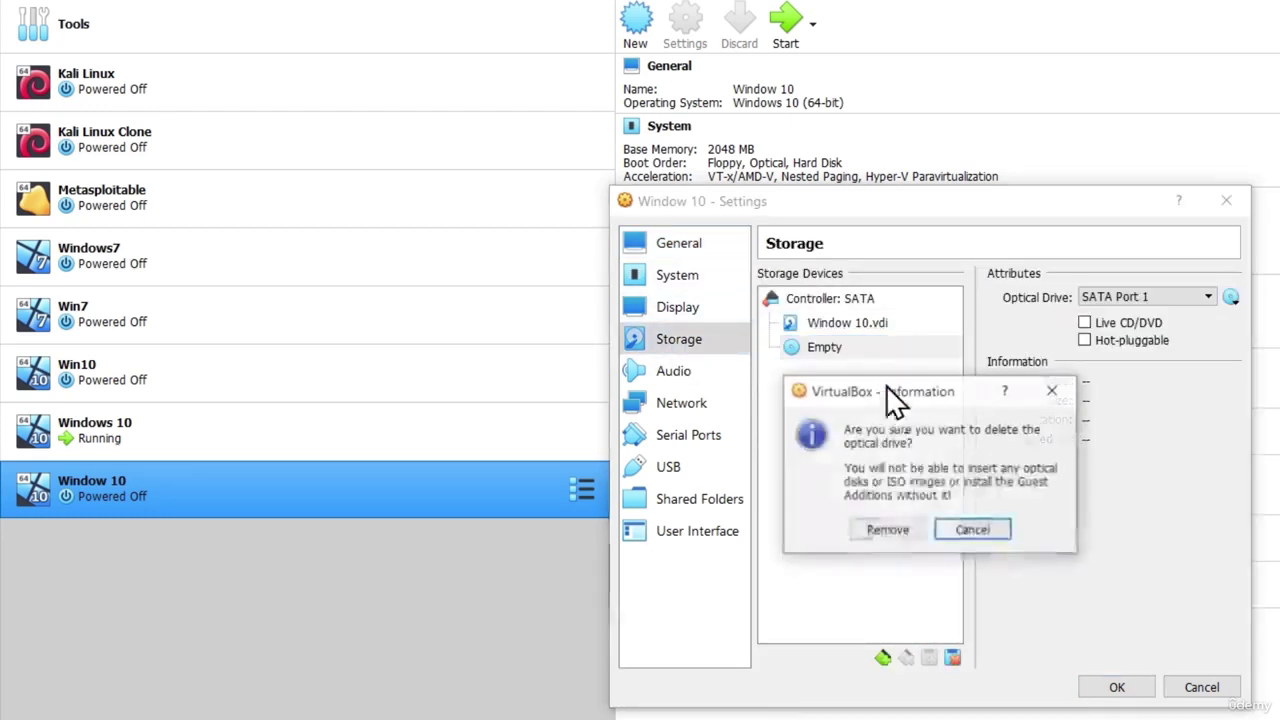
pyautogui.click(898, 532)
# Step: Start adding an optical drive to the SATA controller, select Win10_1903_V2_EnglishInternational_x64.iso as its disk and cancel the selection
pyautogui.click(929, 298)
pyautogui.click(929, 298)
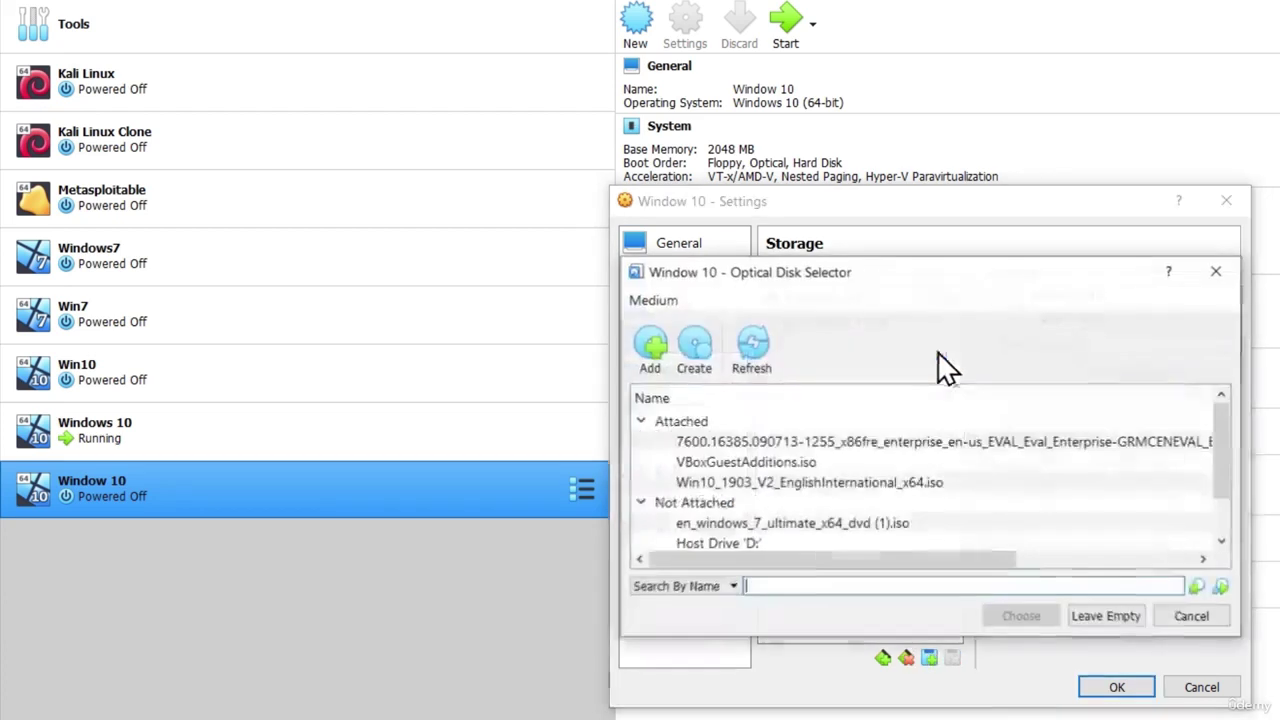
pyautogui.click(740, 486)
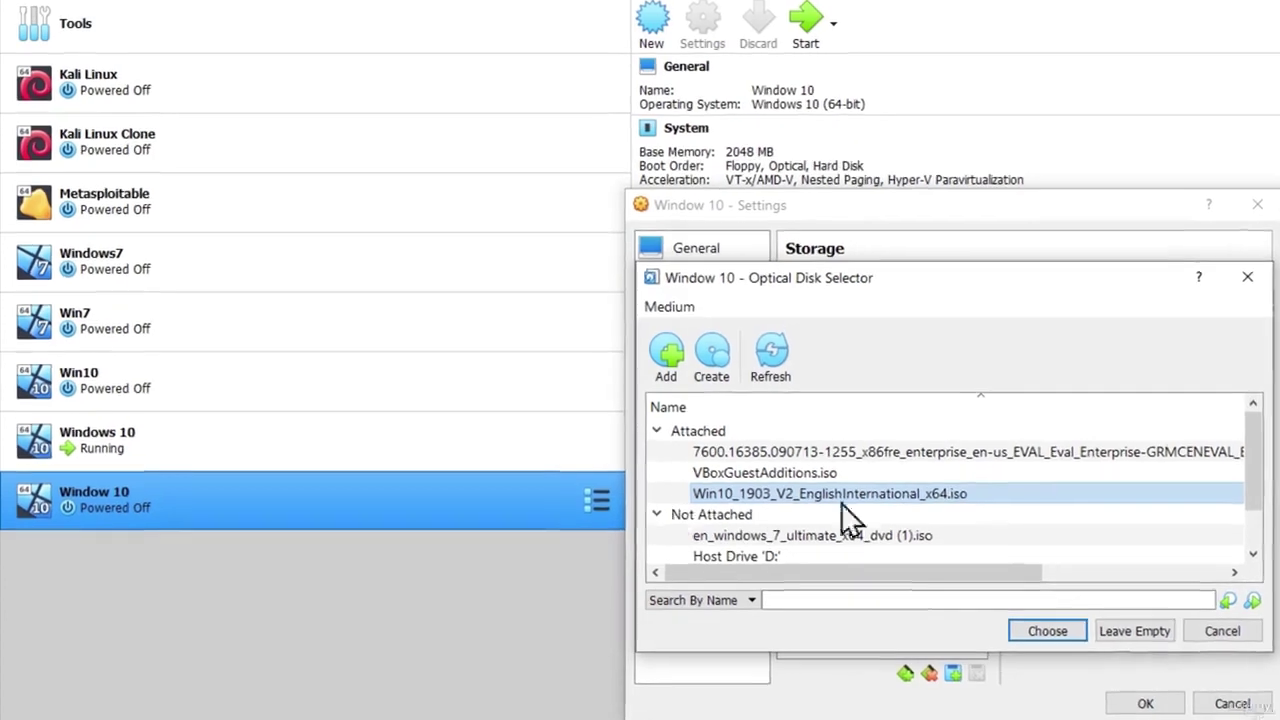
pyautogui.click(1220, 641)
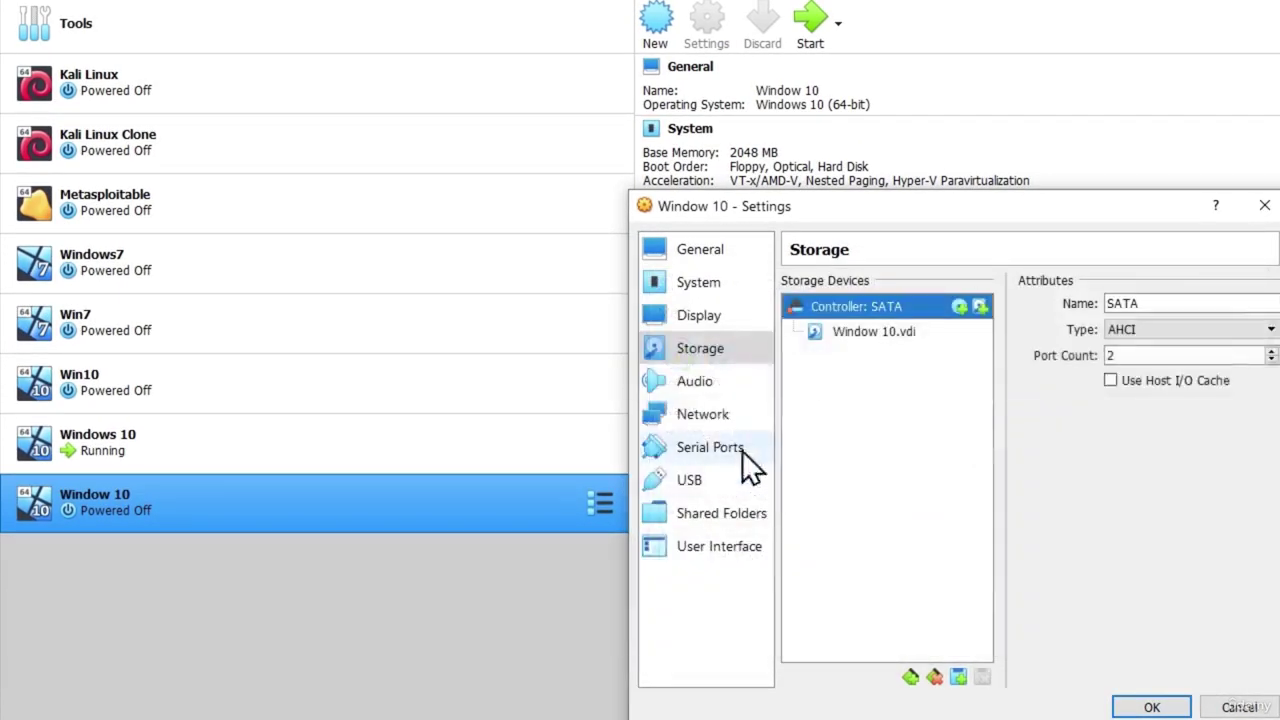
# Step: Attach network Adapter 1 of the Window 10 machine to Bridged Adapter, and cancel the settings without saving
pyautogui.click(705, 413)
pyautogui.click(943, 339)
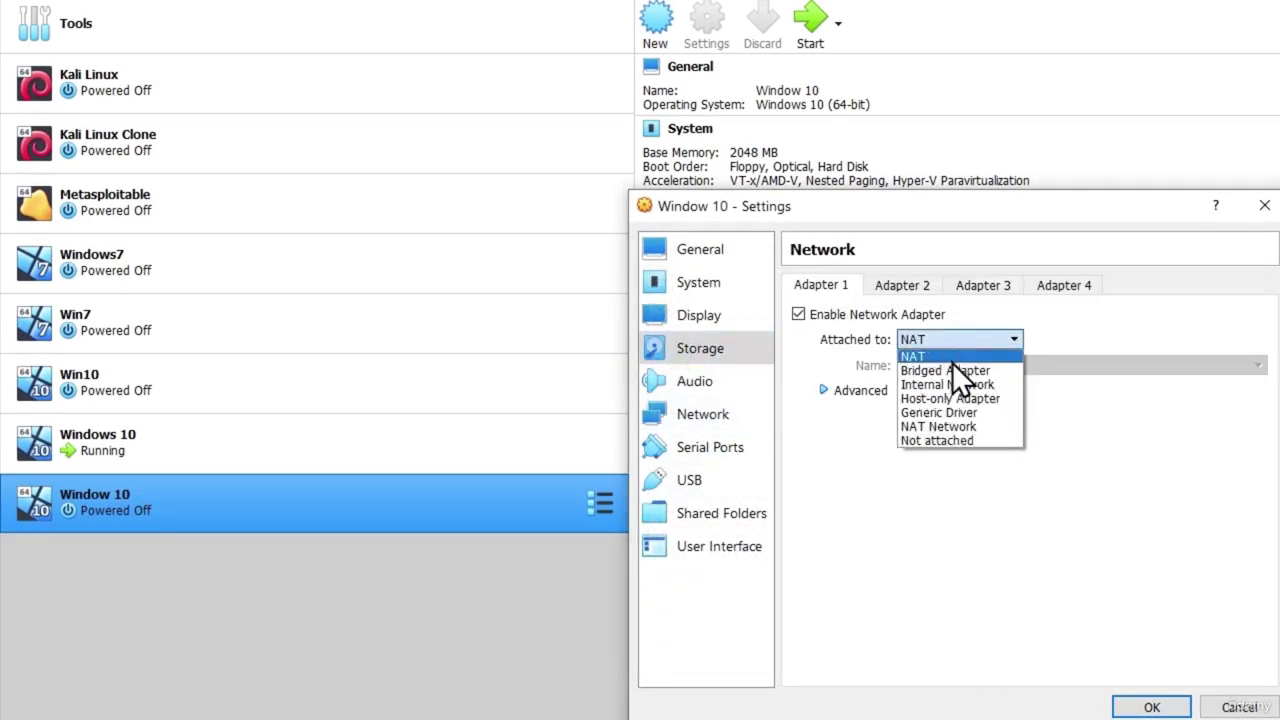
pyautogui.click(950, 368)
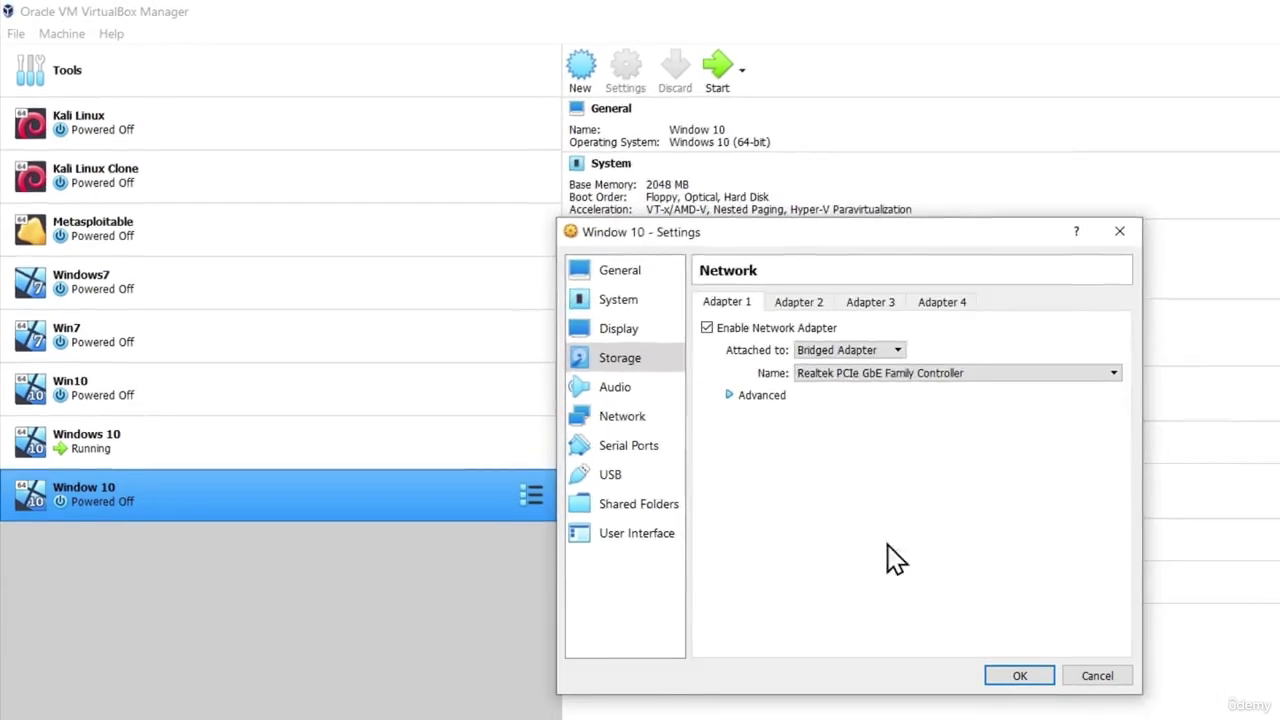
pyautogui.click(1097, 676)
# Step: Remove the powered-off Window 10 virtual machine and delete all its files
pyautogui.rightClick(226, 487)
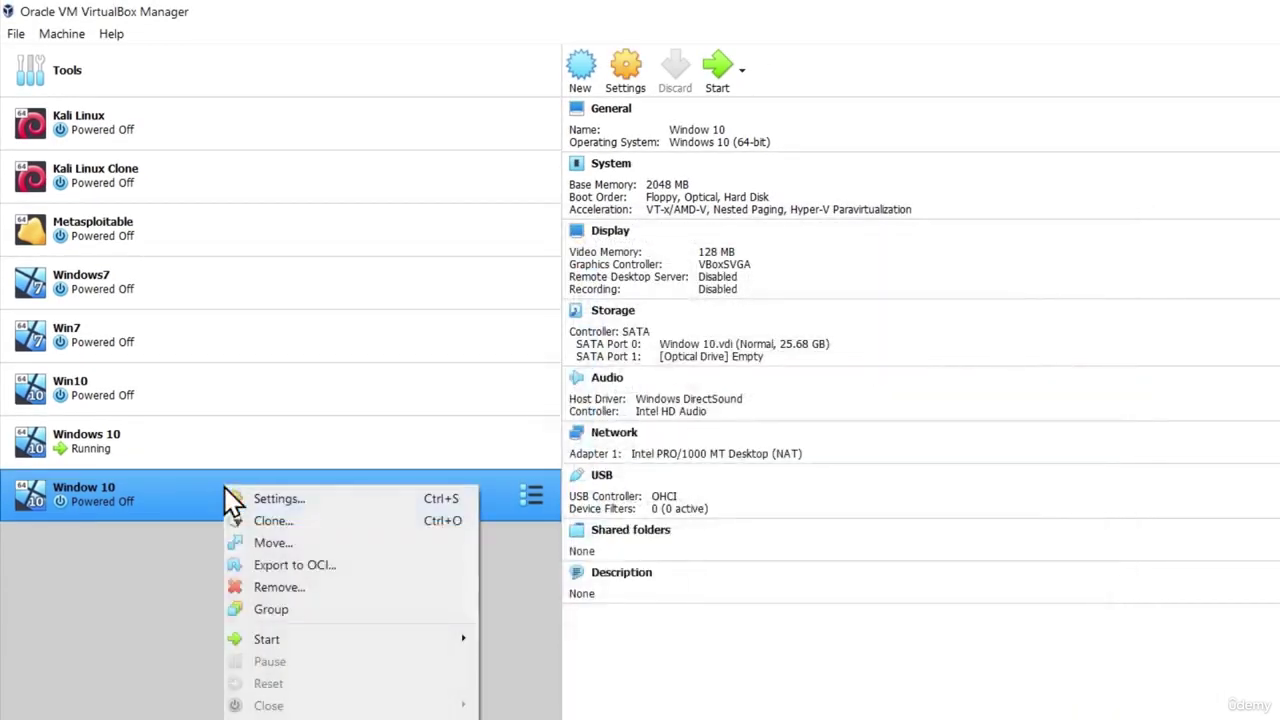
pyautogui.click(297, 588)
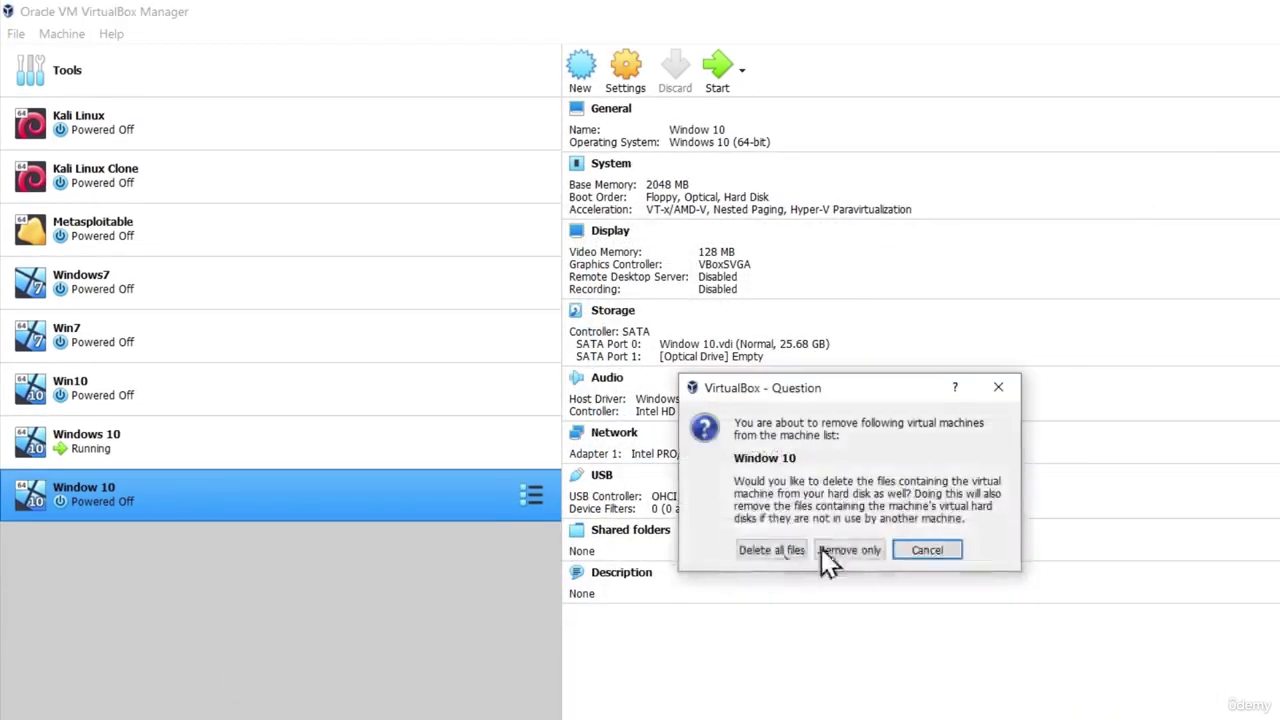
pyautogui.click(764, 549)
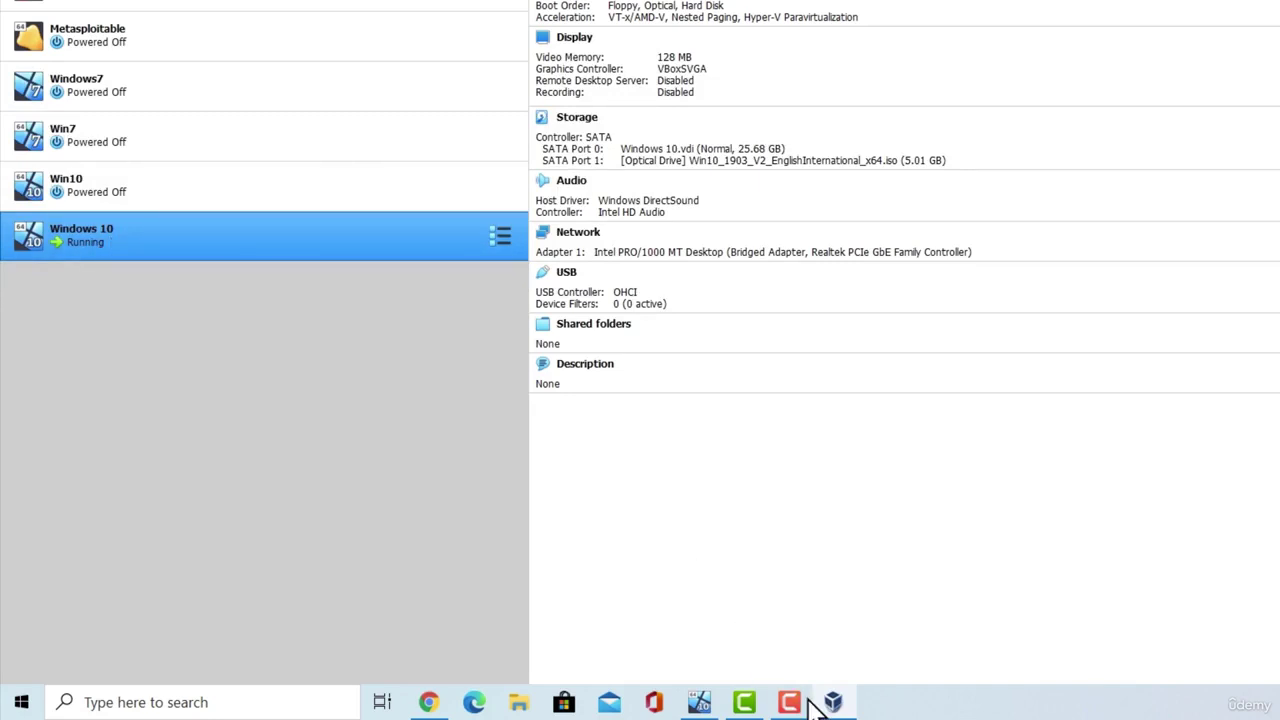
# Step: Switch to the running Windows 10 virtual machine, check the Windows Defender Firewall state in its Control Panel and close the window
pyautogui.click(699, 703)
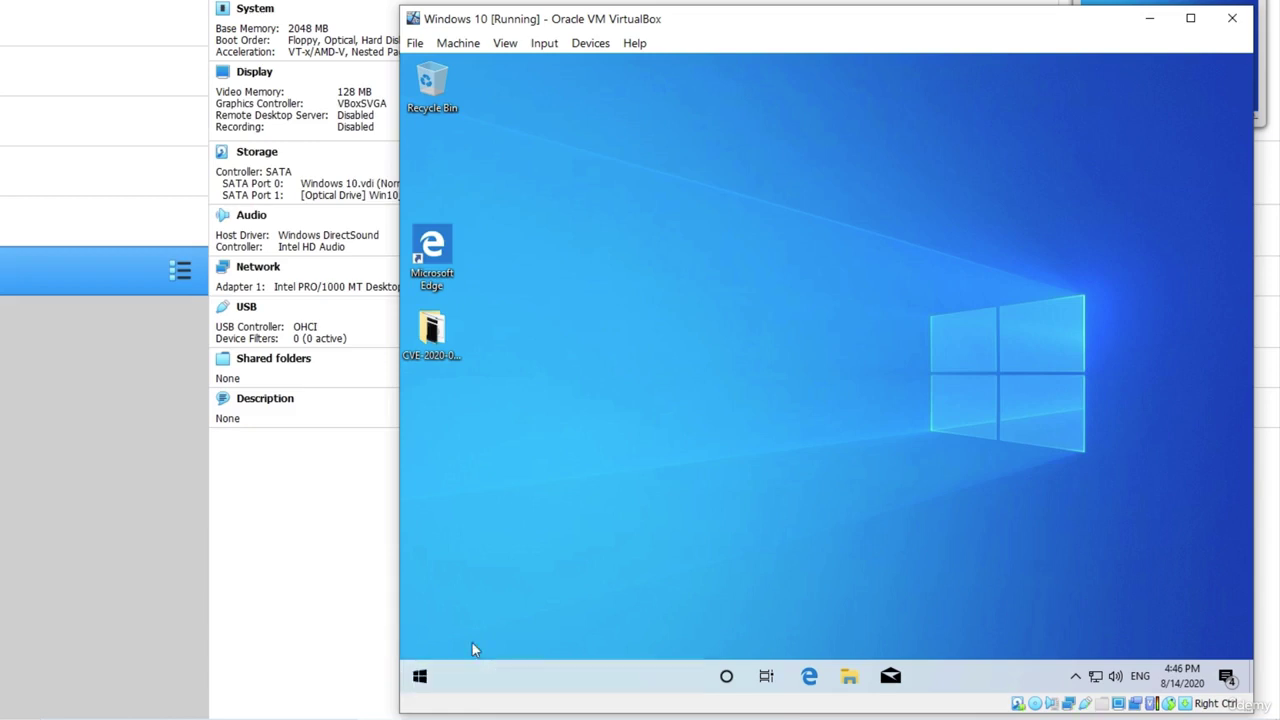
pyautogui.press('super')
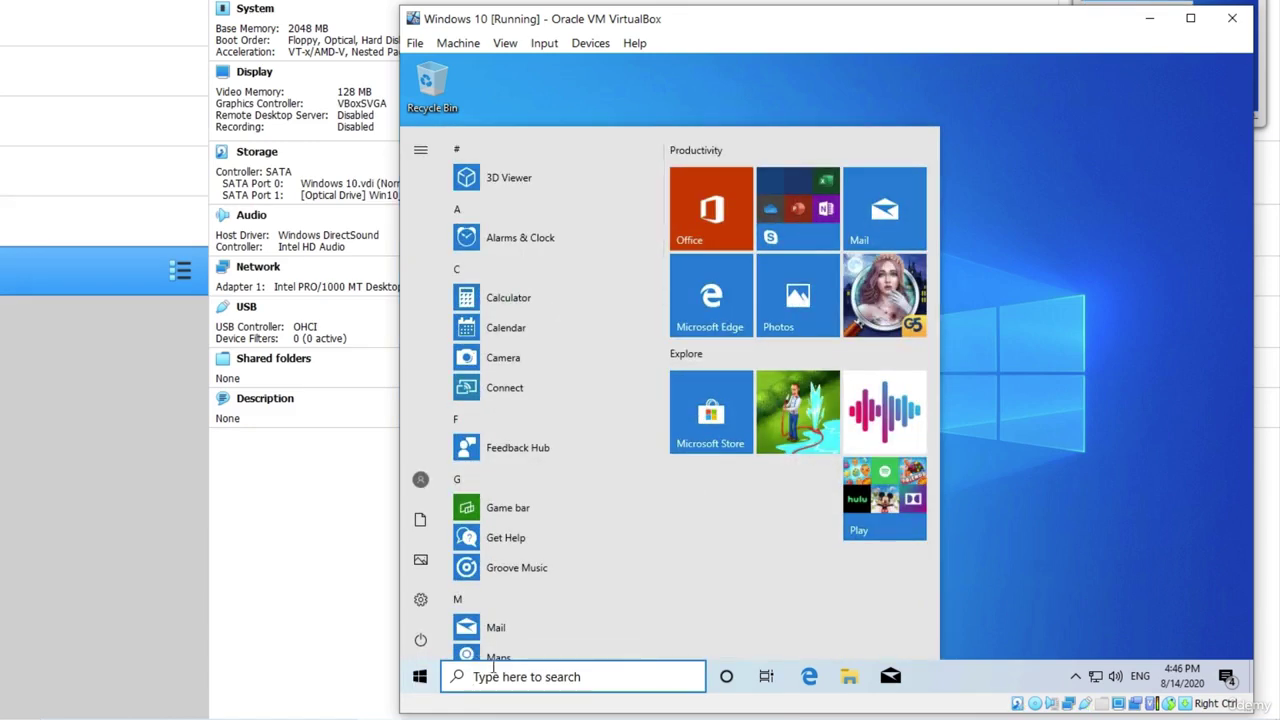
pyautogui.write('control')
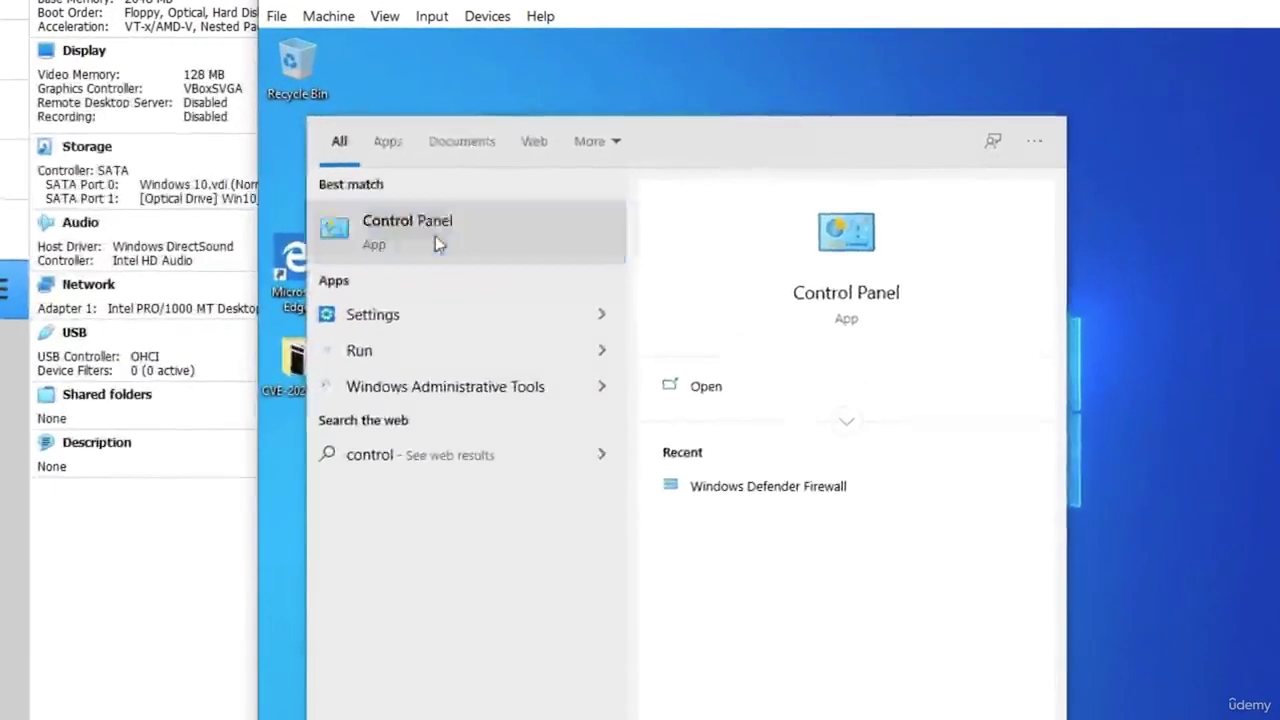
pyautogui.click(437, 243)
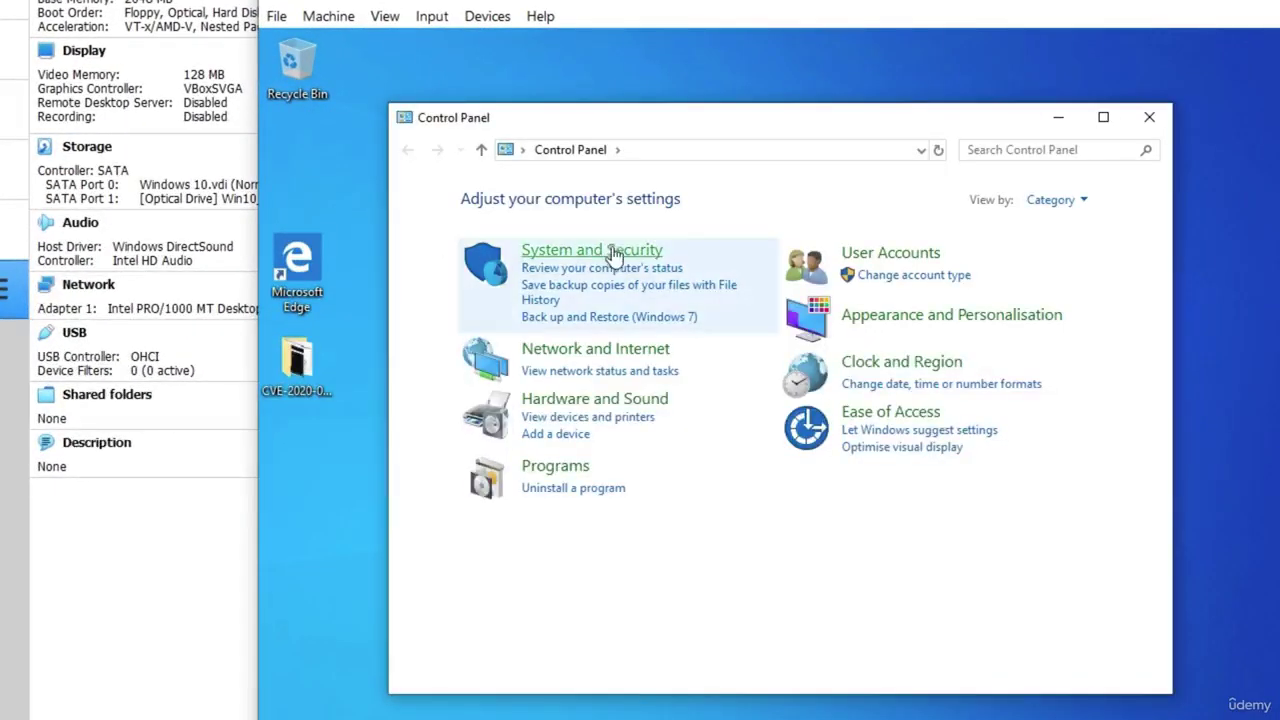
pyautogui.click(631, 268)
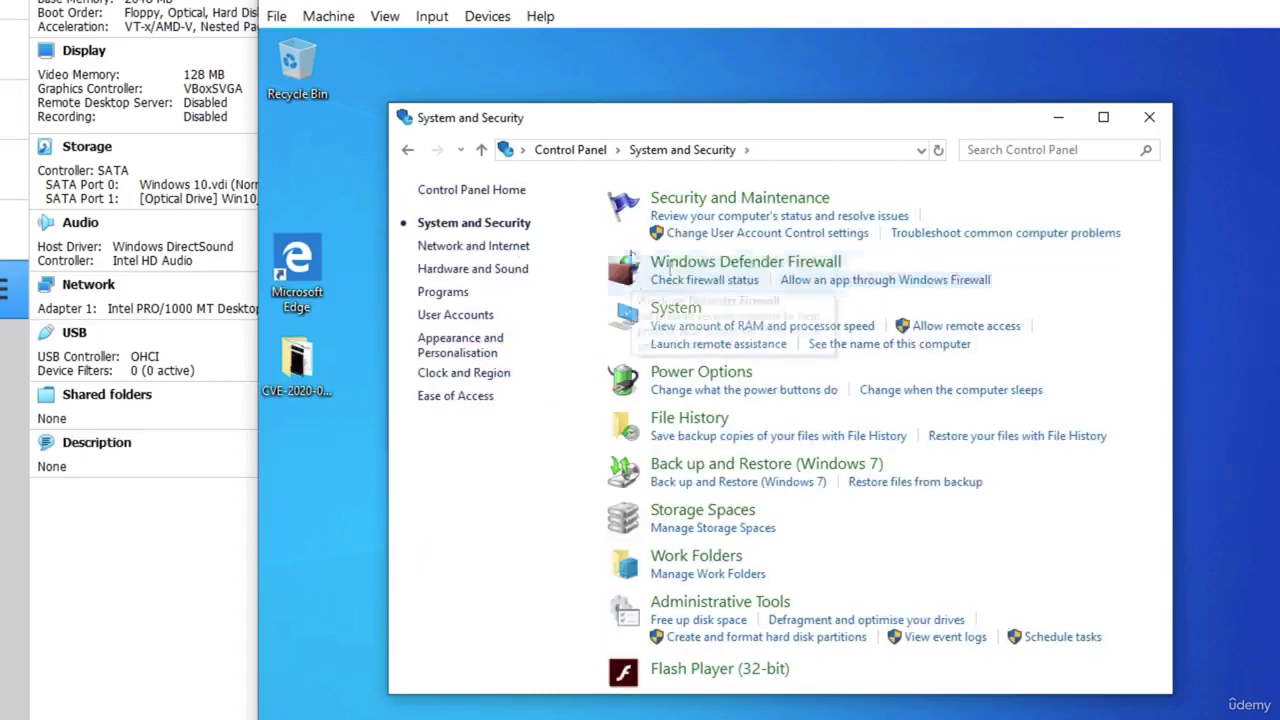
pyautogui.click(768, 265)
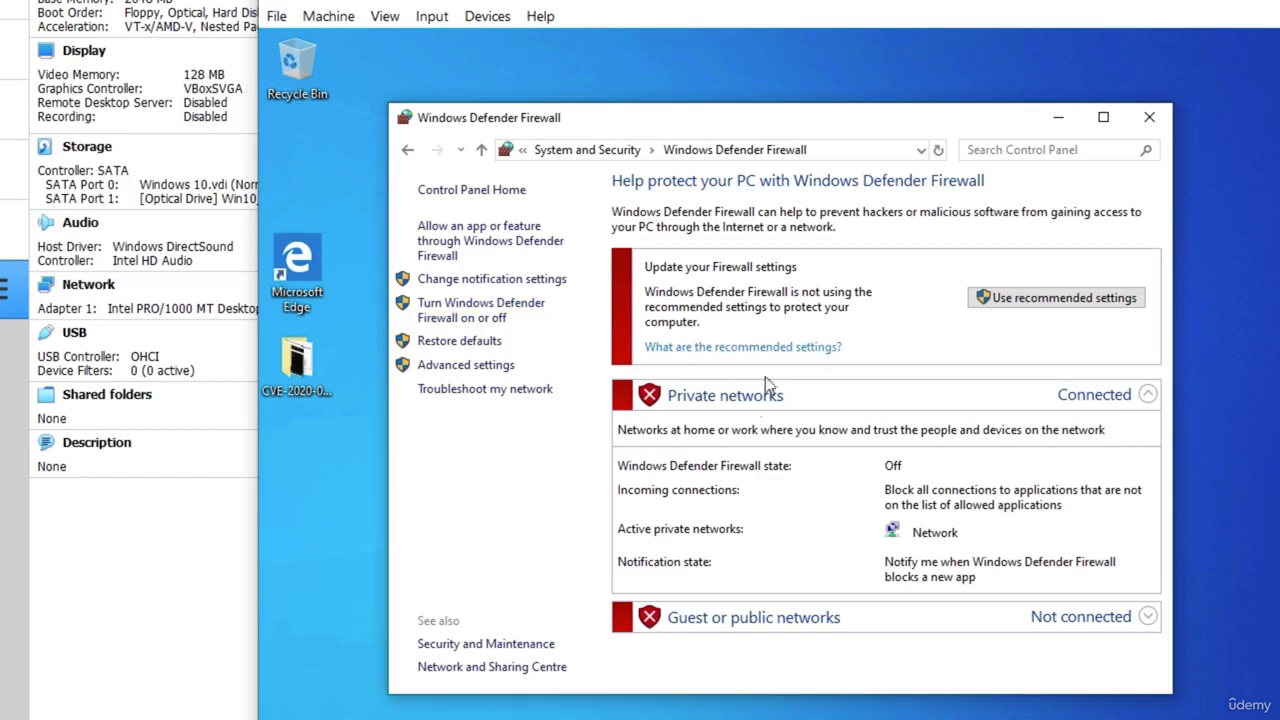
pyautogui.click(1158, 115)
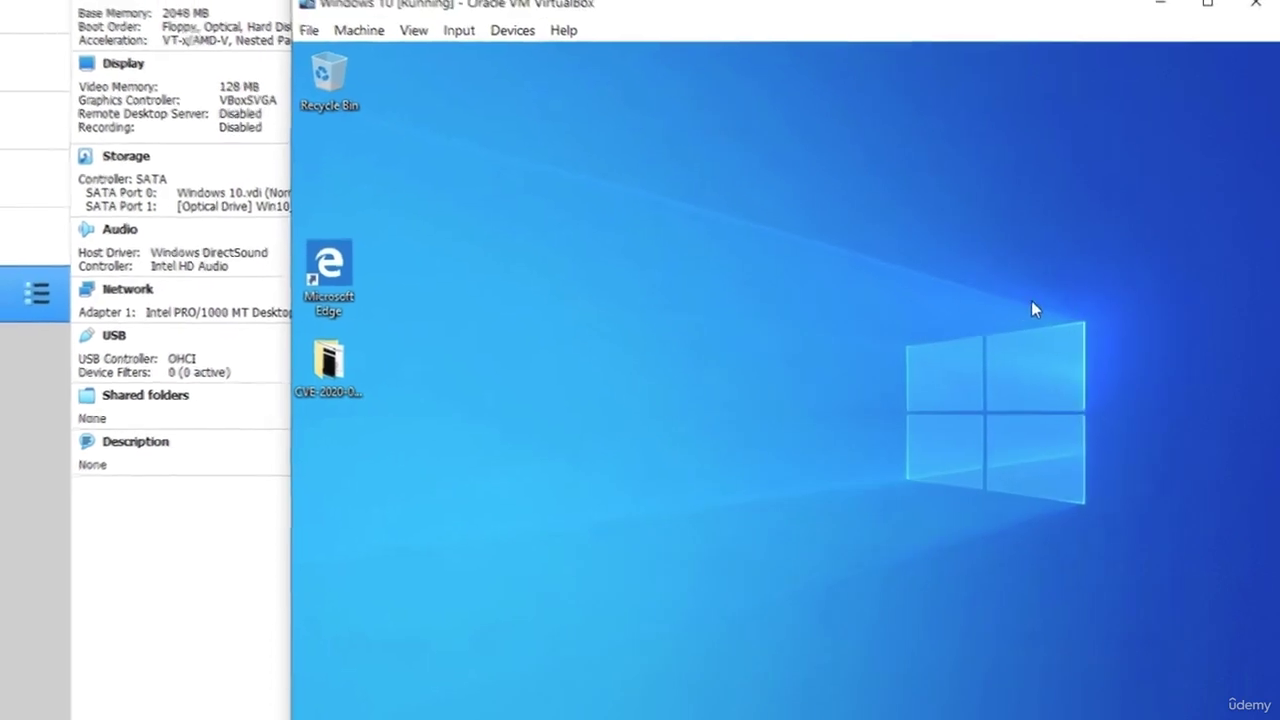